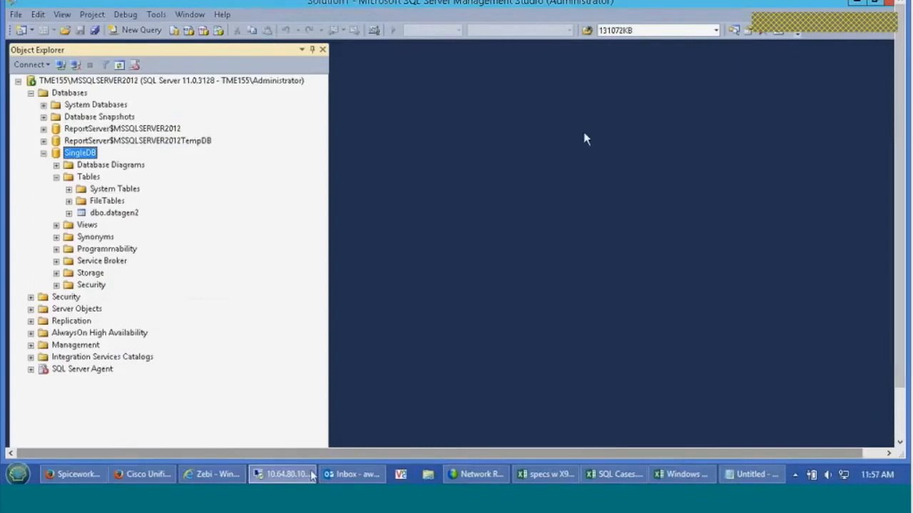
View the SingleDB database files in the data folder on volume E: and the logs folder on volume F:
left_click(871, 1)
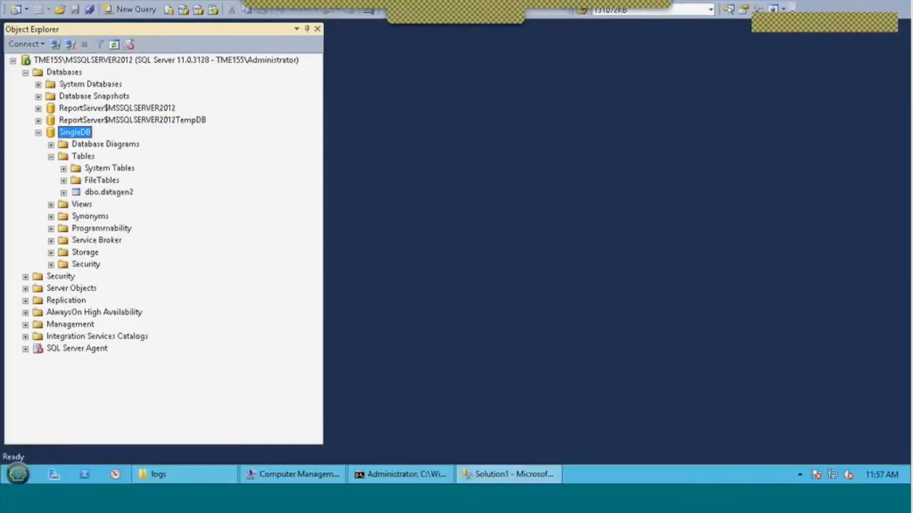
left_click(179, 480)
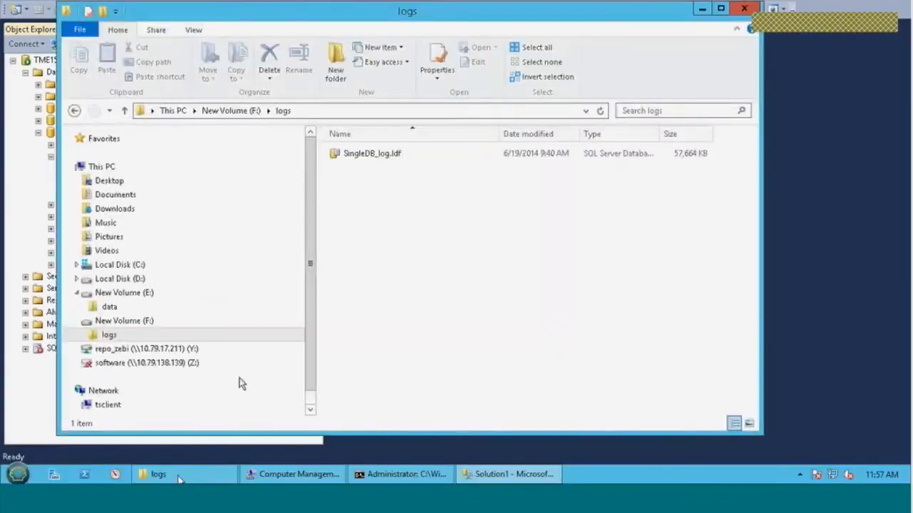
left_click(122, 293)
left_click(122, 293)
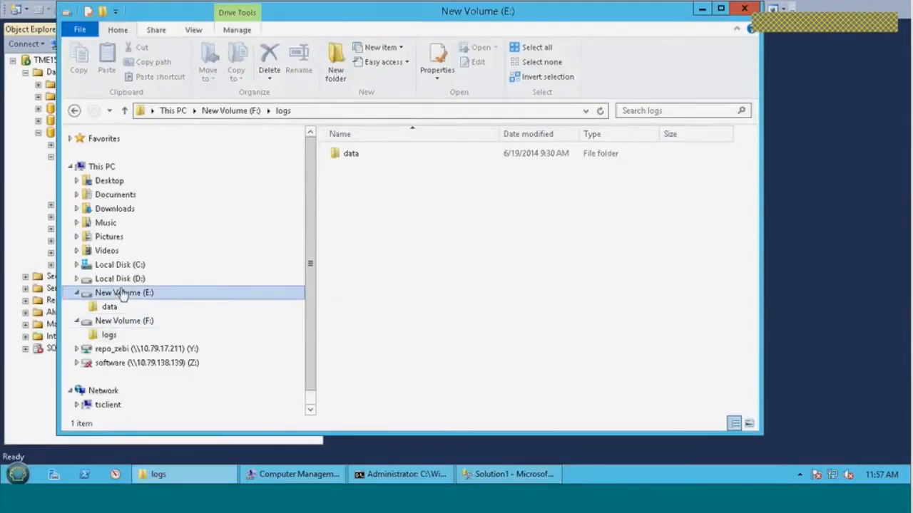
double_click(349, 155)
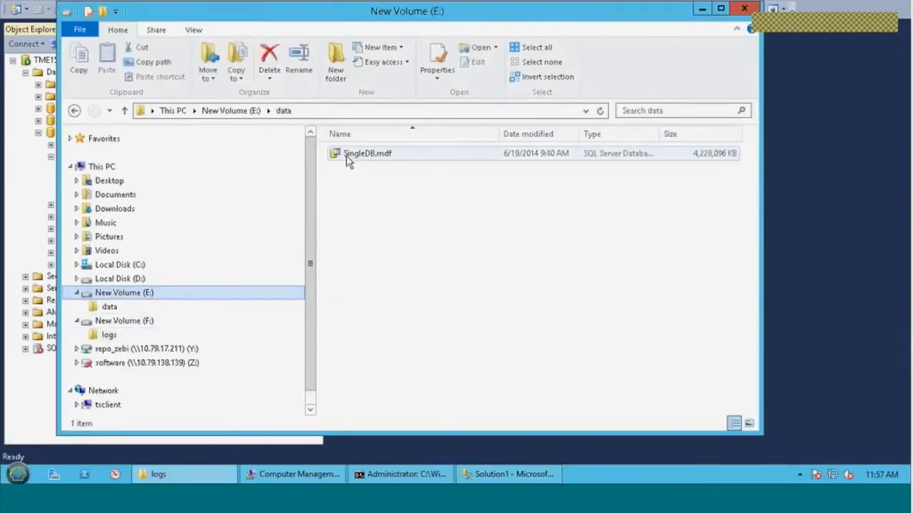
left_click(109, 336)
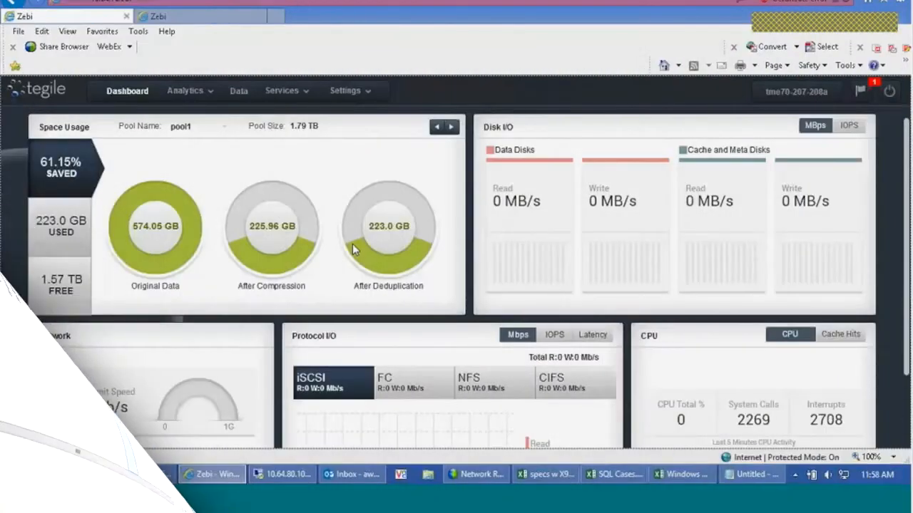
Switch to the Zebi array's data management and review the general LUN properties of Data01 and Logs01 in project SingleDB
left_click(239, 91)
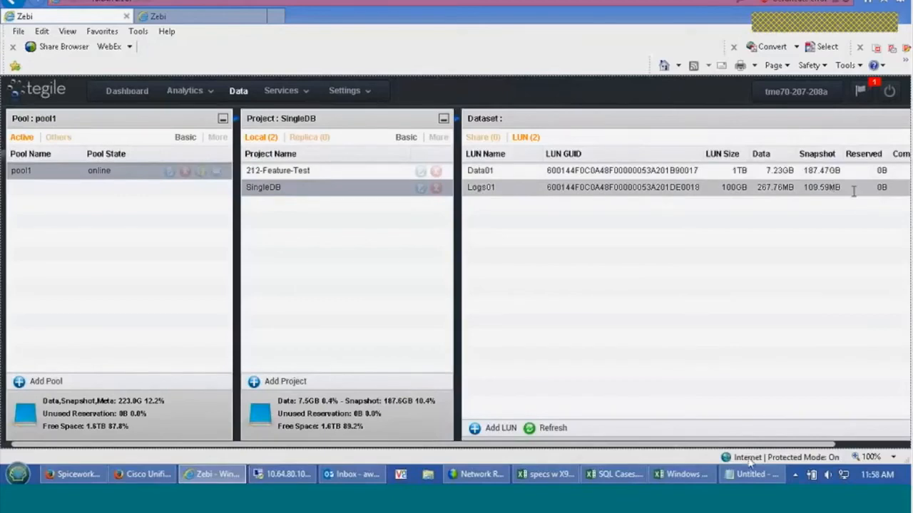
left_click_drag(767, 445, 863, 473)
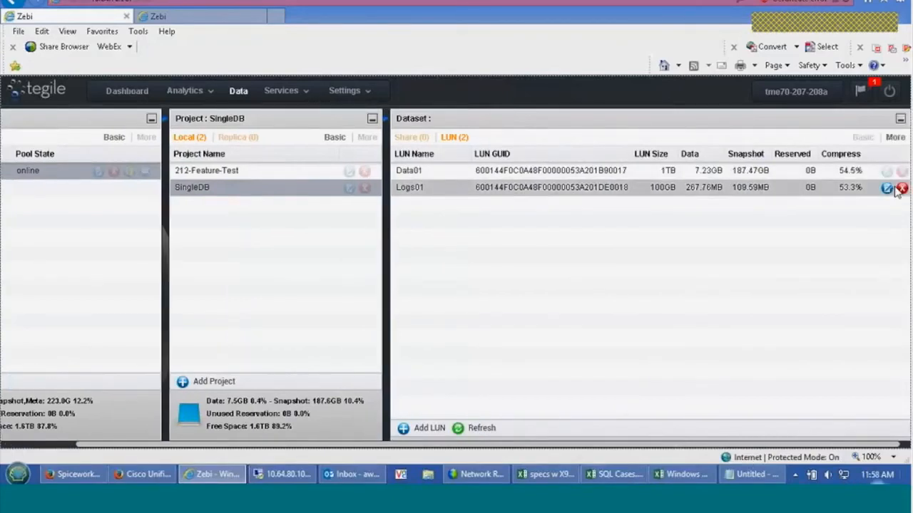
left_click(887, 171)
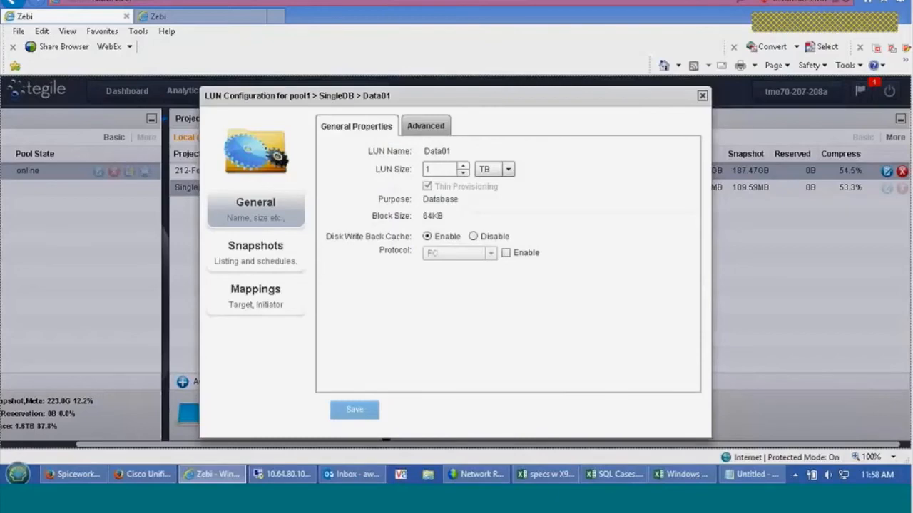
left_click(702, 94)
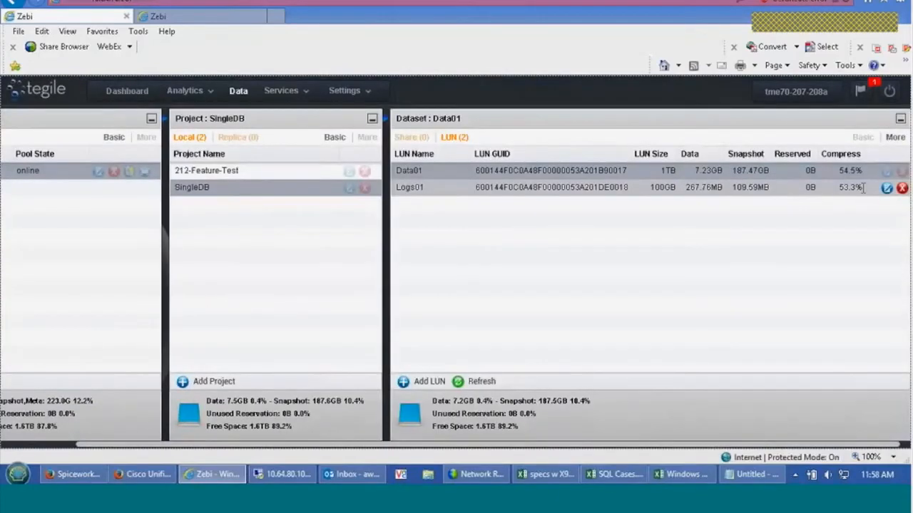
left_click(886, 187)
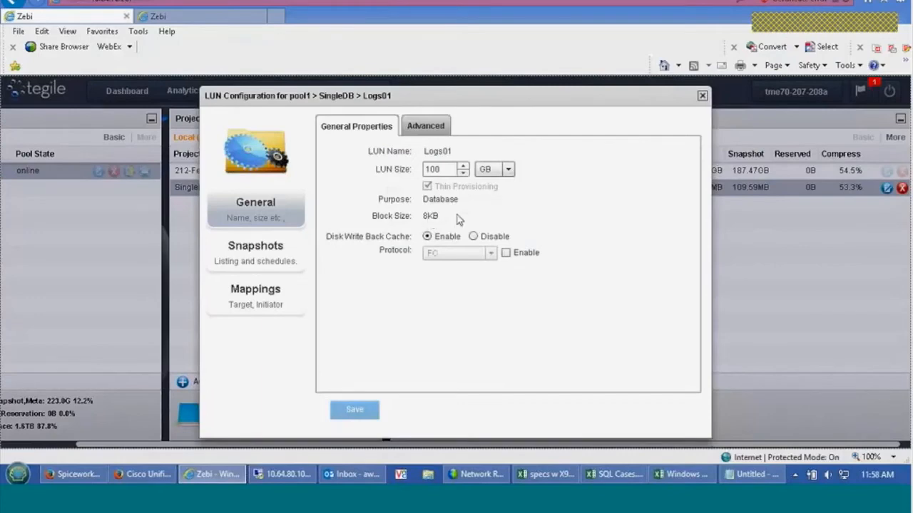
left_click(702, 97)
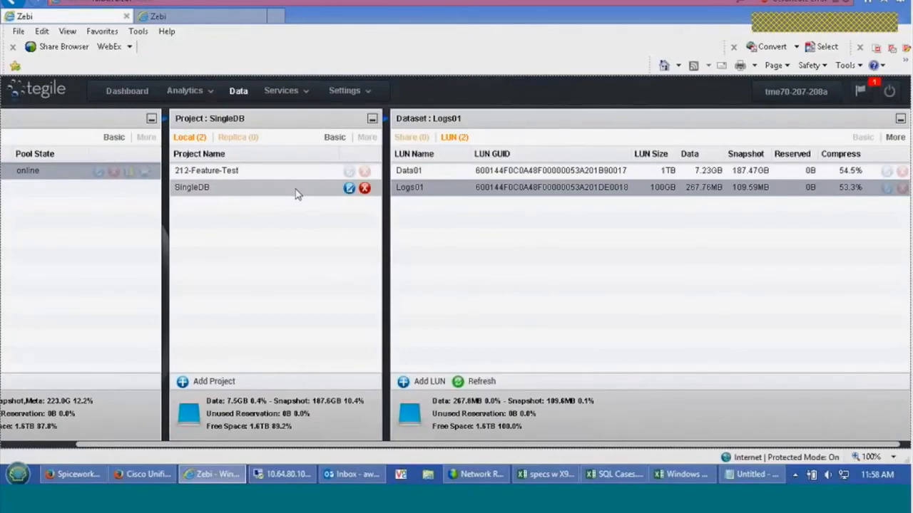
Create a snapshot named baseline for the whole SingleDB project with Quiesce on
left_click(349, 188)
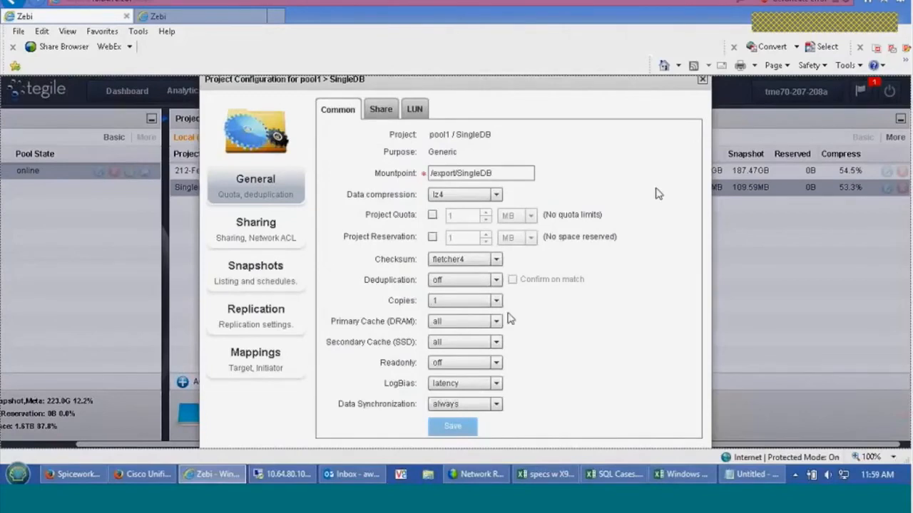
left_click(267, 271)
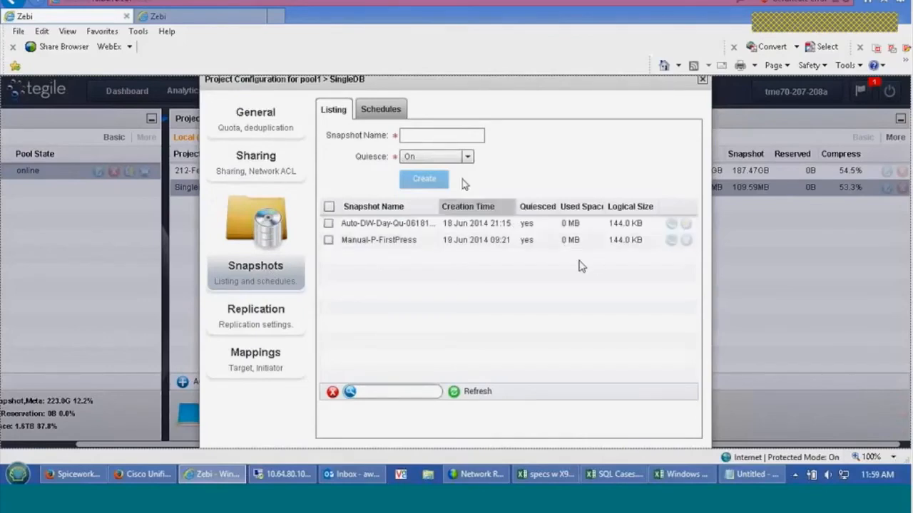
left_click(452, 137)
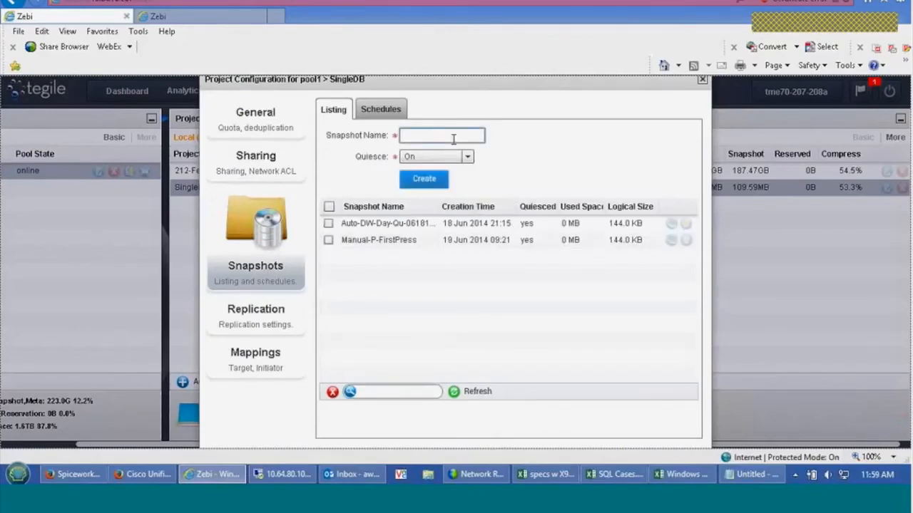
type("baseline")
left_click(435, 182)
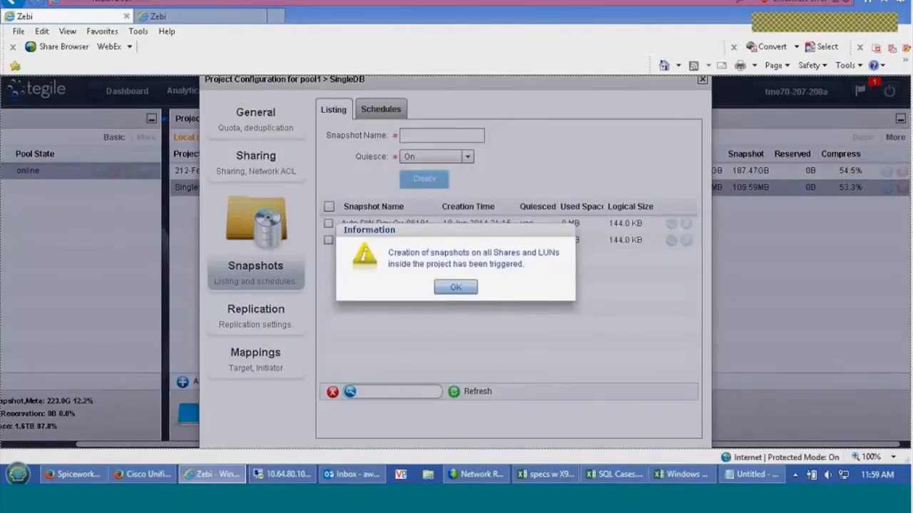
left_click(456, 287)
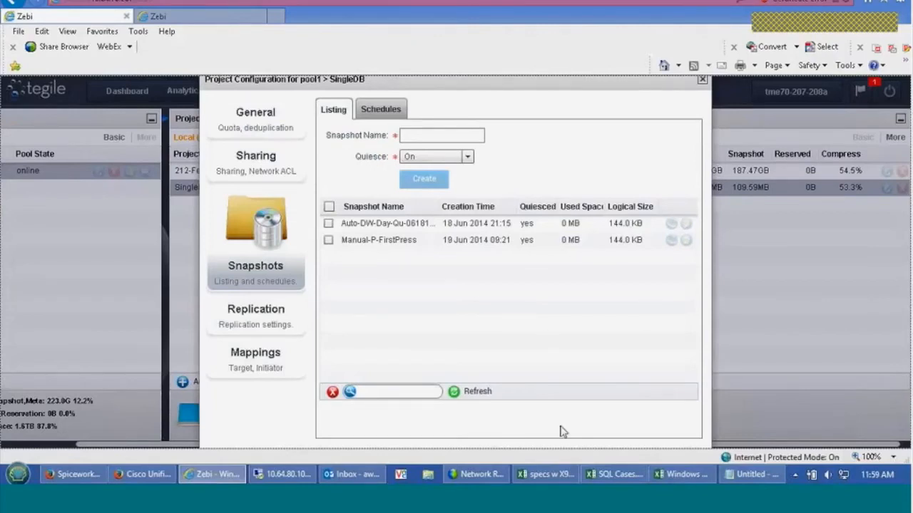
Switch to Computer Management on the remote server, refresh the Application event log and look through its entries
left_click(284, 475)
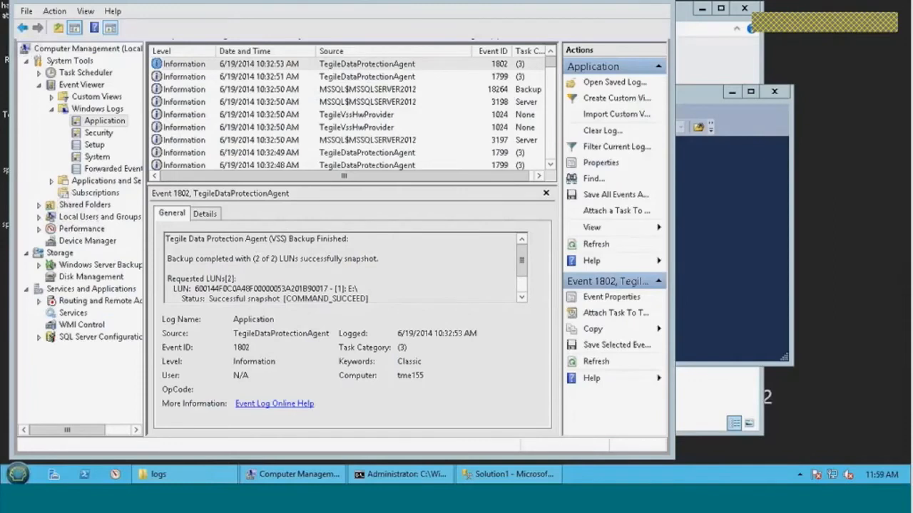
left_click(55, 11)
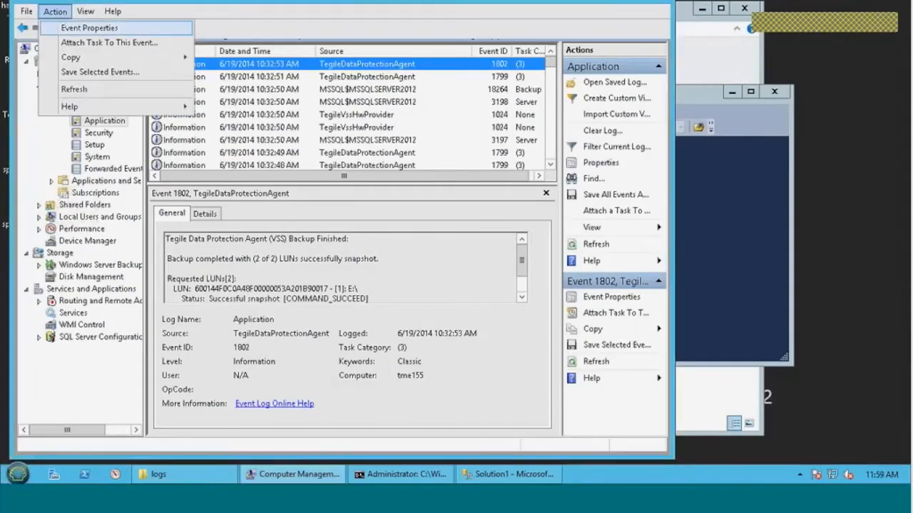
left_click(74, 90)
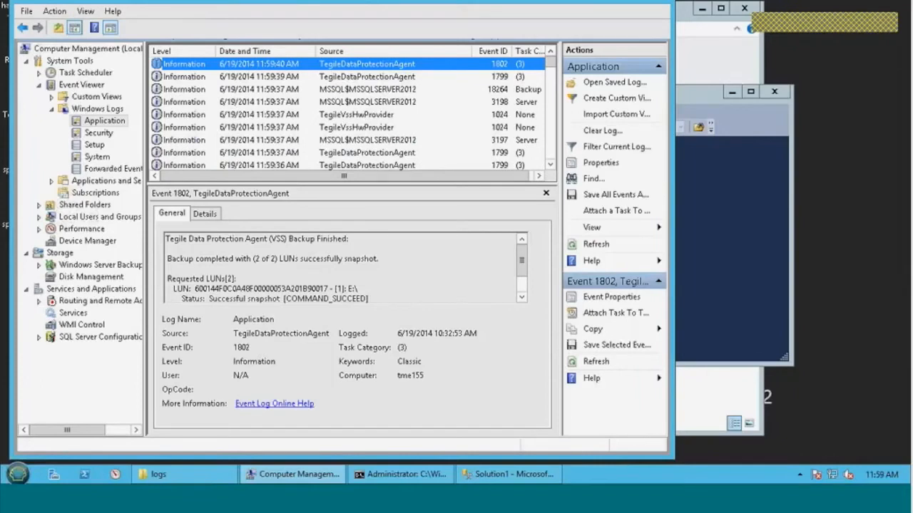
scroll(554, 95, "down", 5)
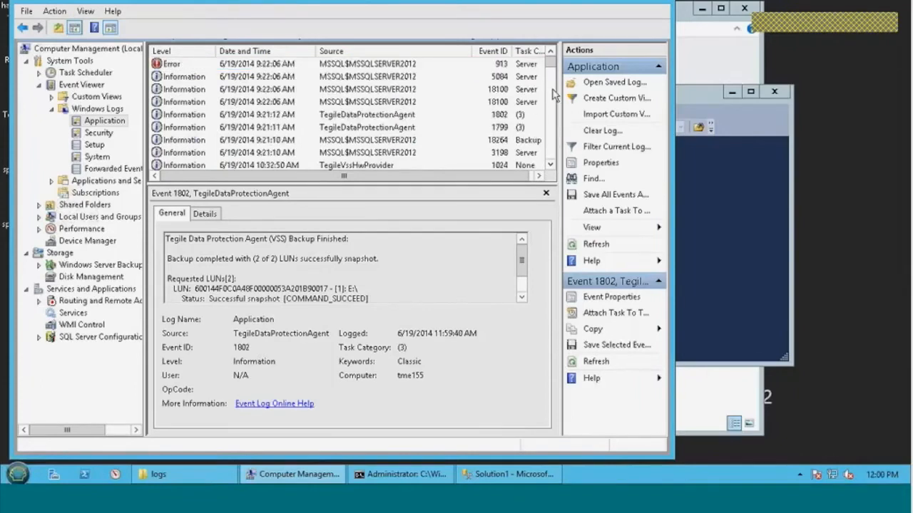
scroll(553, 95, "up", 1)
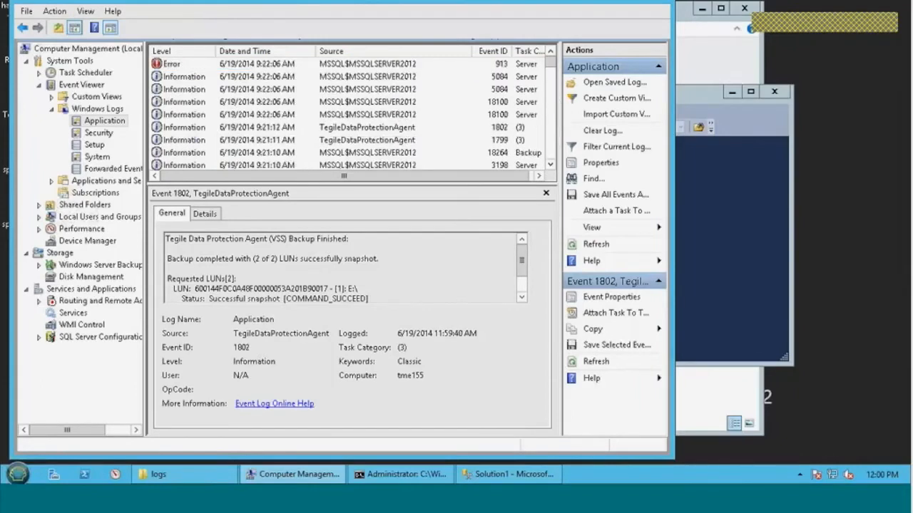
left_click(550, 166)
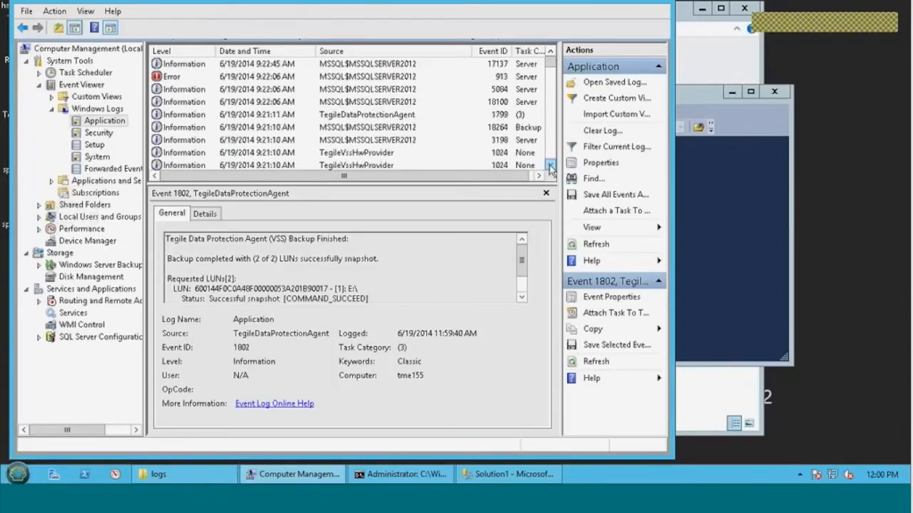
scroll(545, 114, "down", 1)
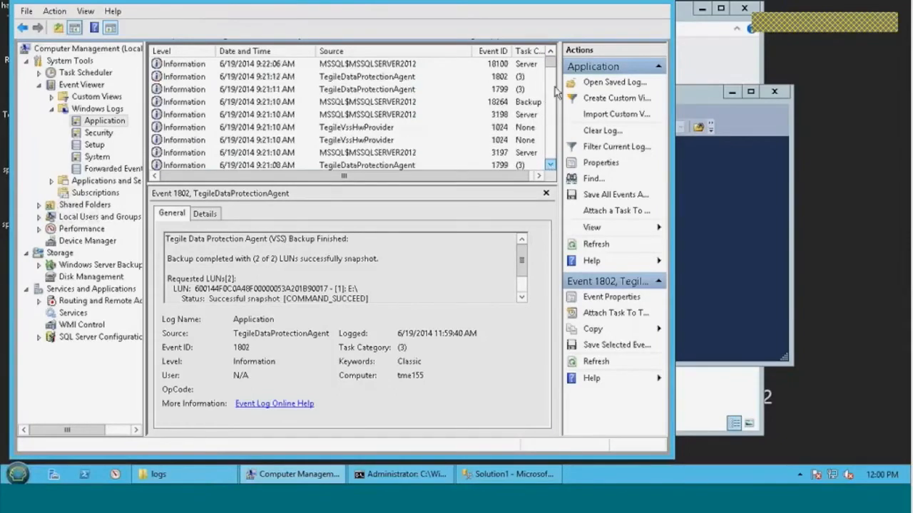
left_click(551, 52)
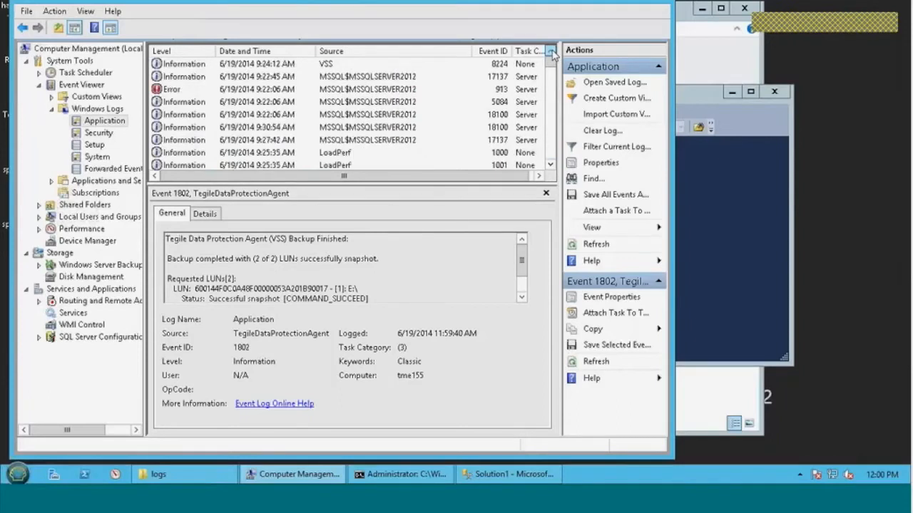
left_click(551, 52)
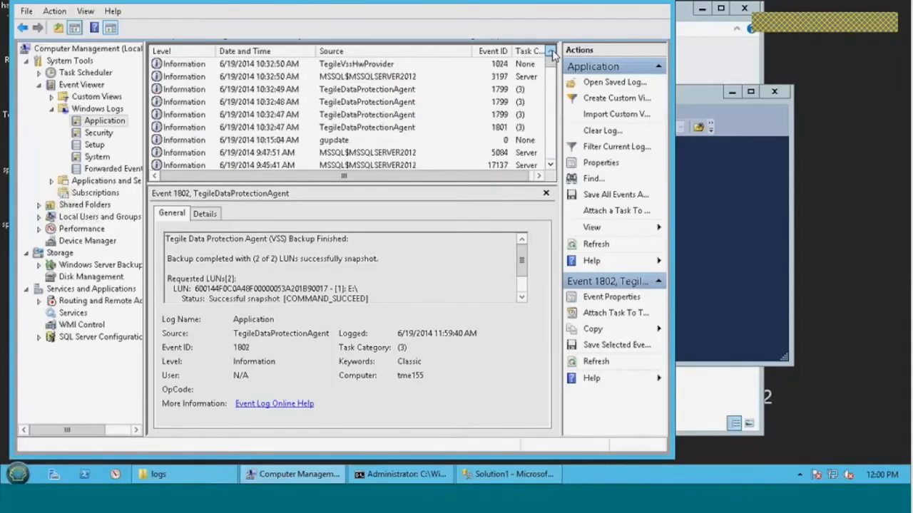
left_click(552, 52)
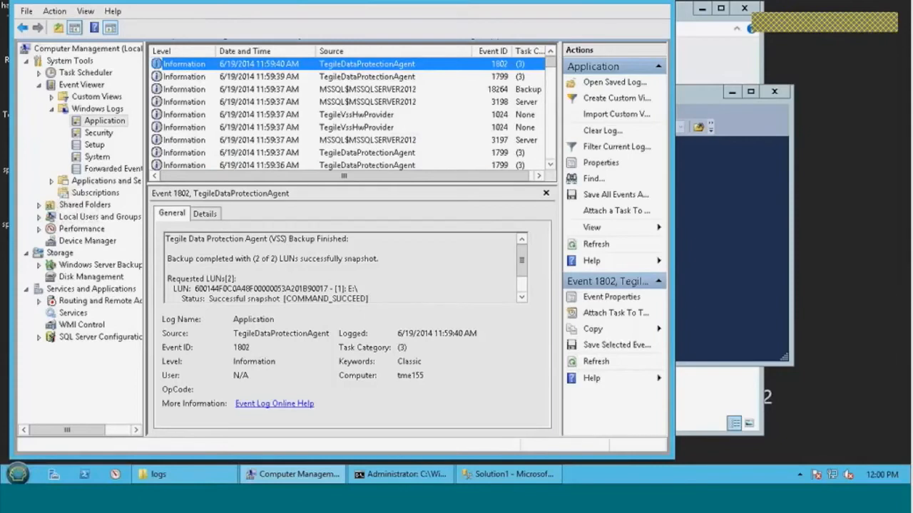
Read the latest backup's event 1801, the earliest event 1799 and the SQL Server event 3197
left_click(552, 167)
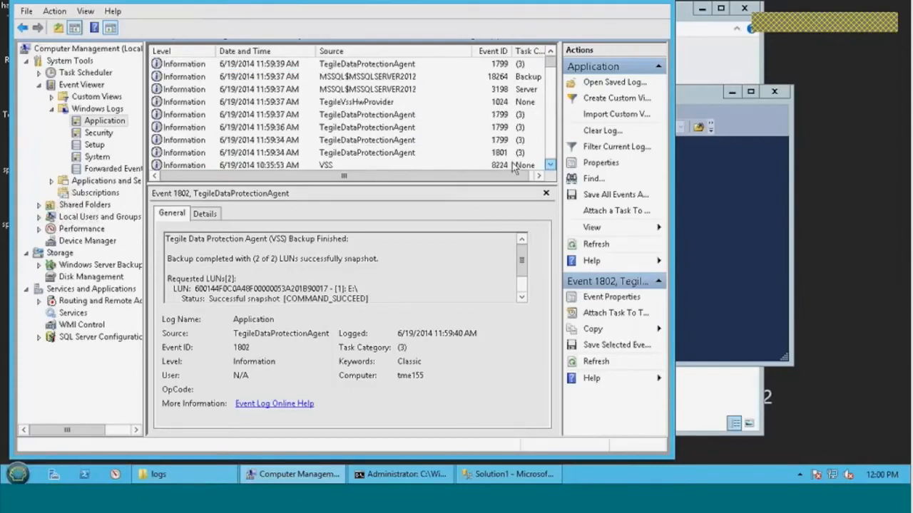
left_click(367, 152)
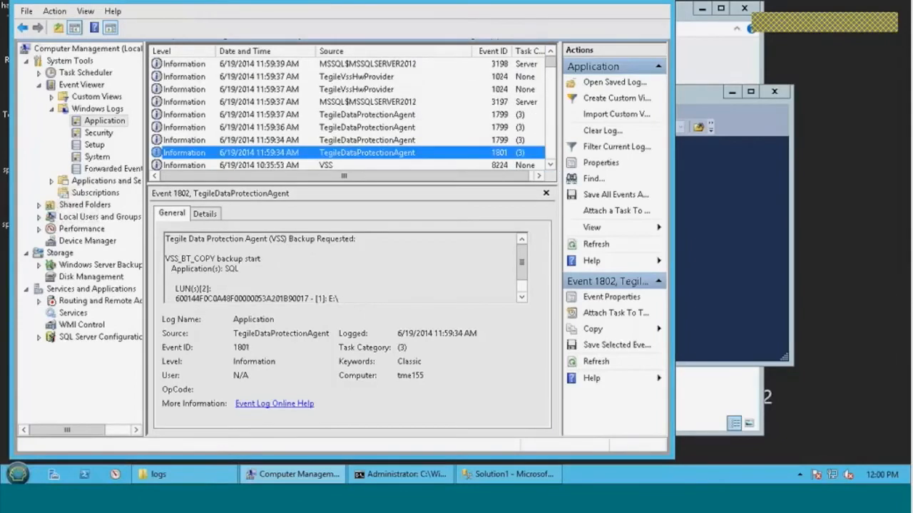
left_click_drag(165, 238, 342, 277)
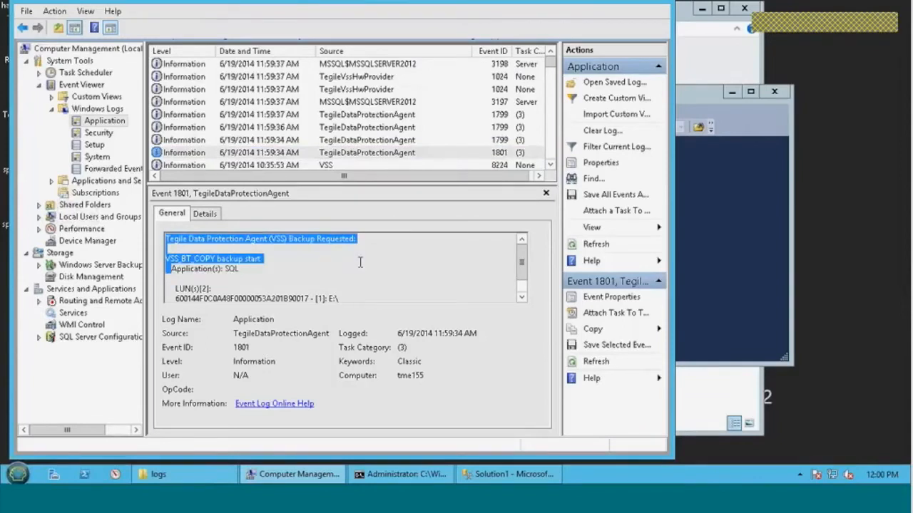
left_click(320, 273)
left_click(395, 140)
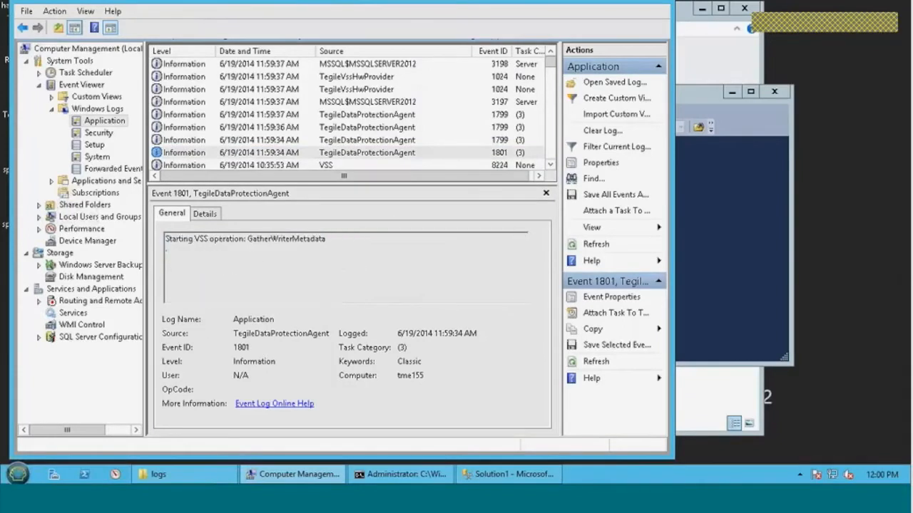
left_click(395, 102)
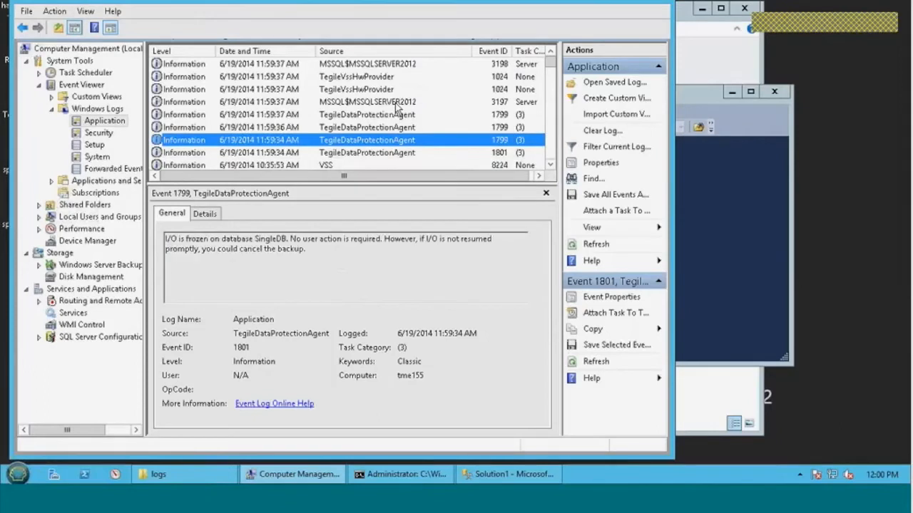
left_click_drag(166, 239, 277, 248)
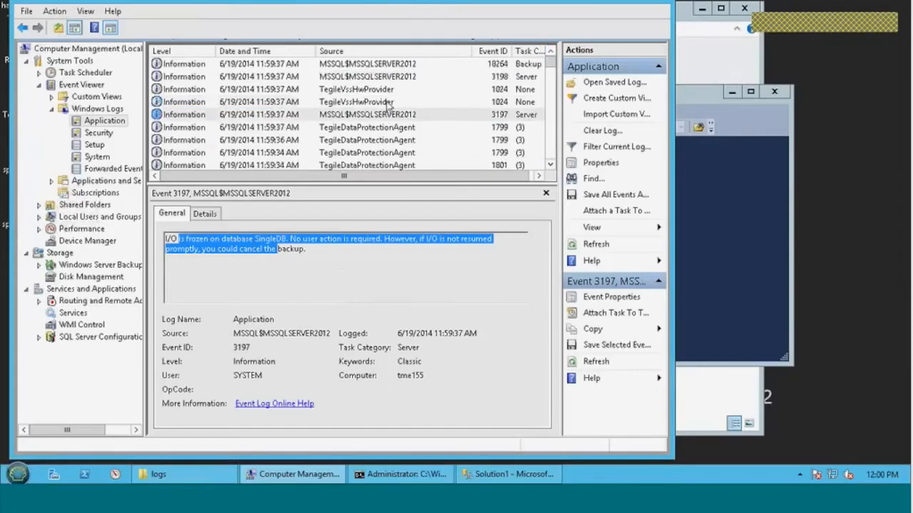
Read the TegileVssHwProvider event 1024 for the Logs01 snapshot and the newest TegileDataProtectionAgent event 1802
left_click(388, 102)
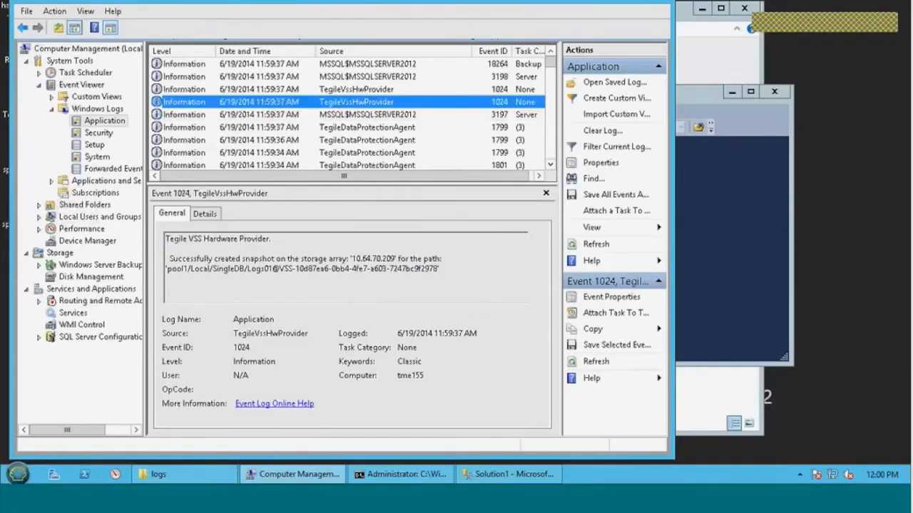
left_click_drag(169, 259, 302, 261)
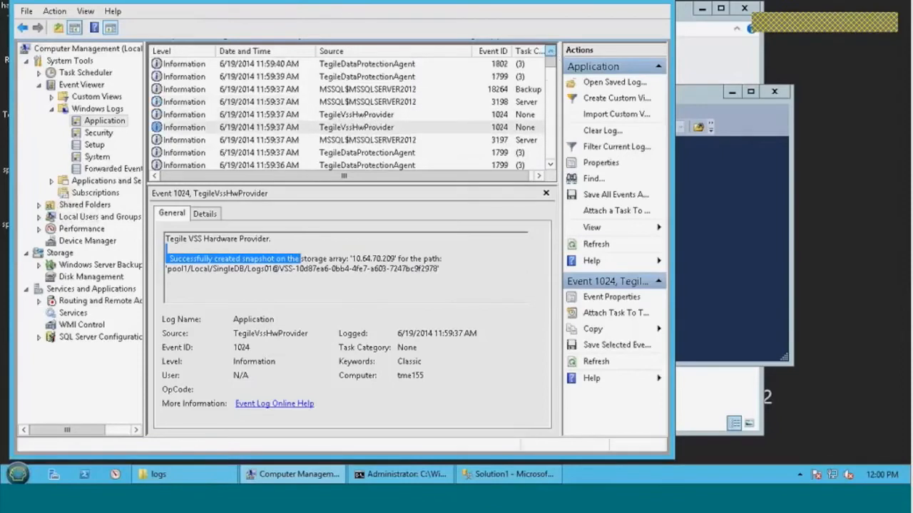
left_click(347, 64)
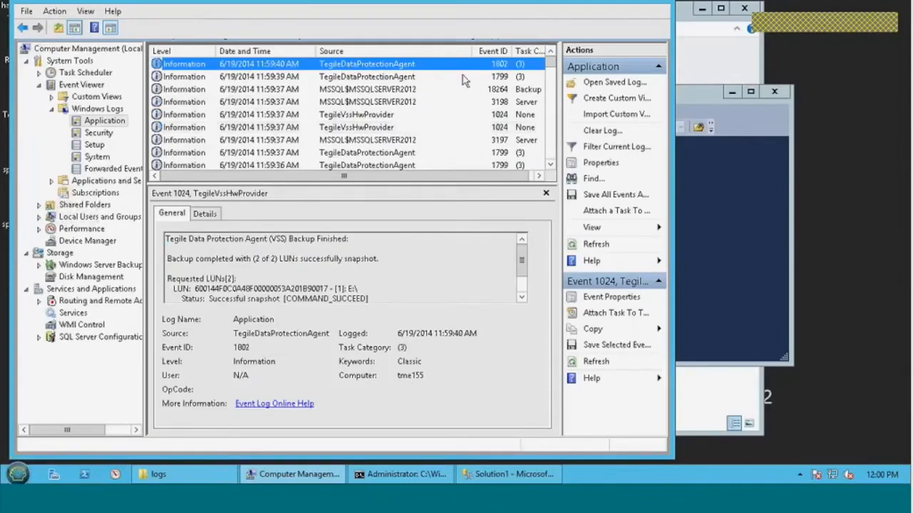
Read the backup-finished message and the snapshot status of each requested LUN in event 1802
left_click_drag(245, 240, 371, 271)
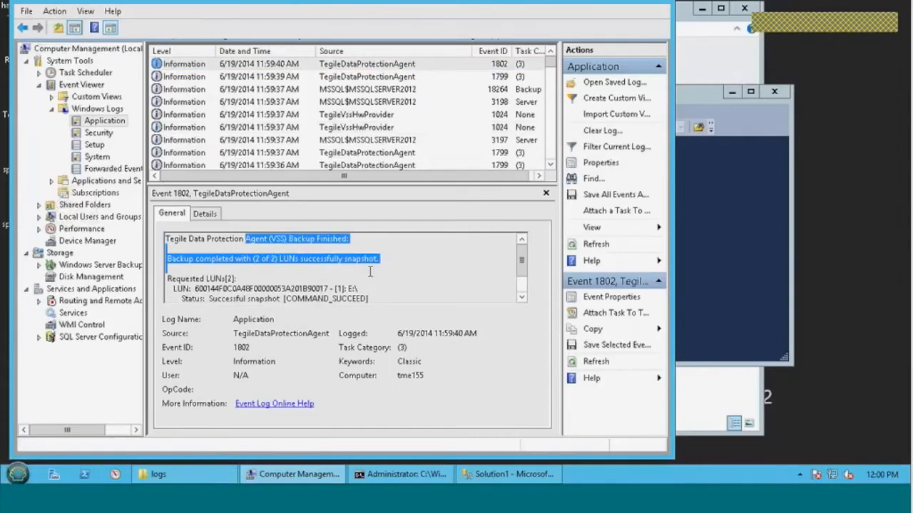
left_click(300, 259)
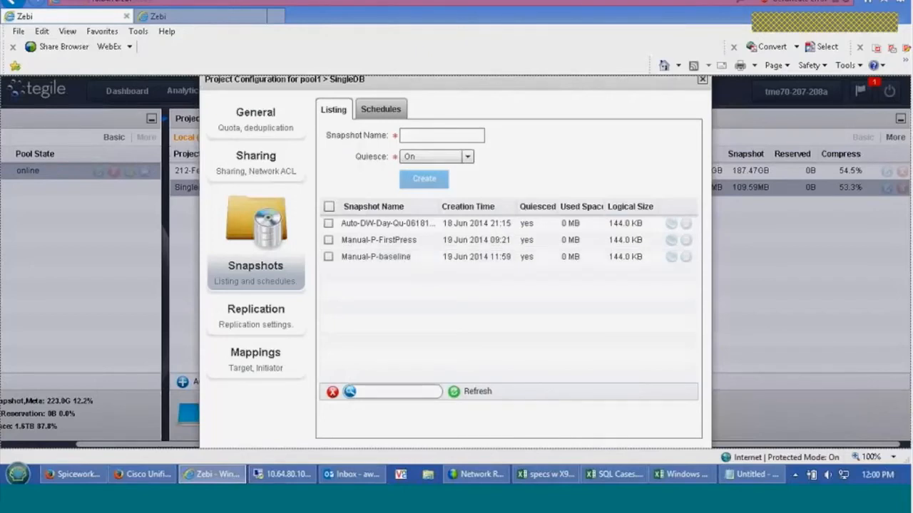
Switch to SQL Server Management Studio on the remote server and open the top 200 rows of SingleDB's dbo.datagen2 table for editing
left_click(288, 476)
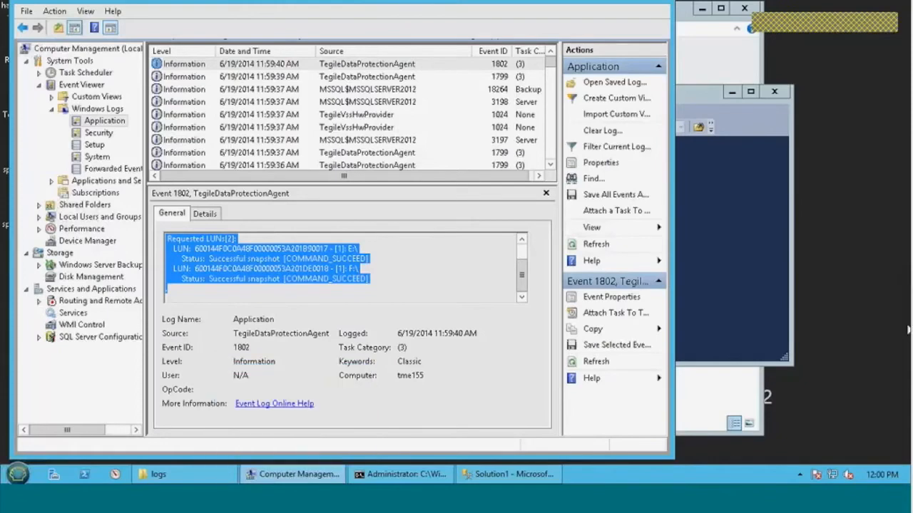
left_click(508, 474)
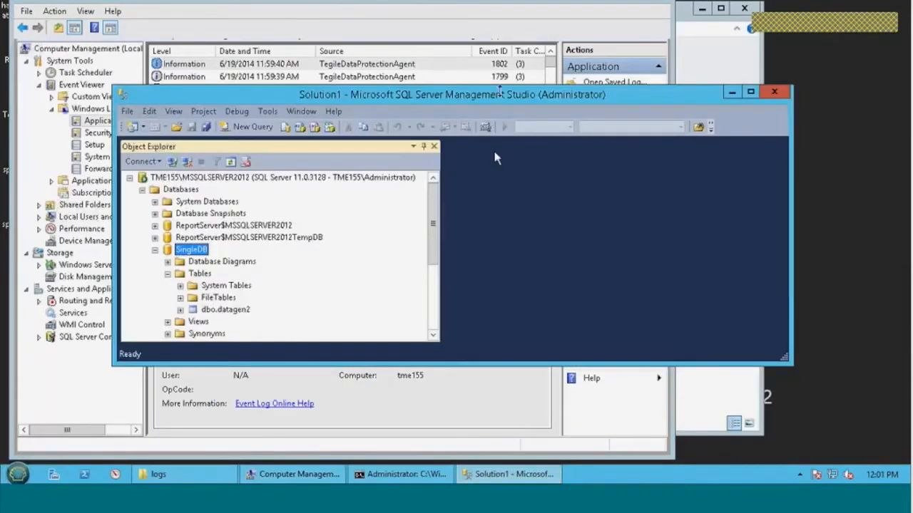
double_click(501, 94)
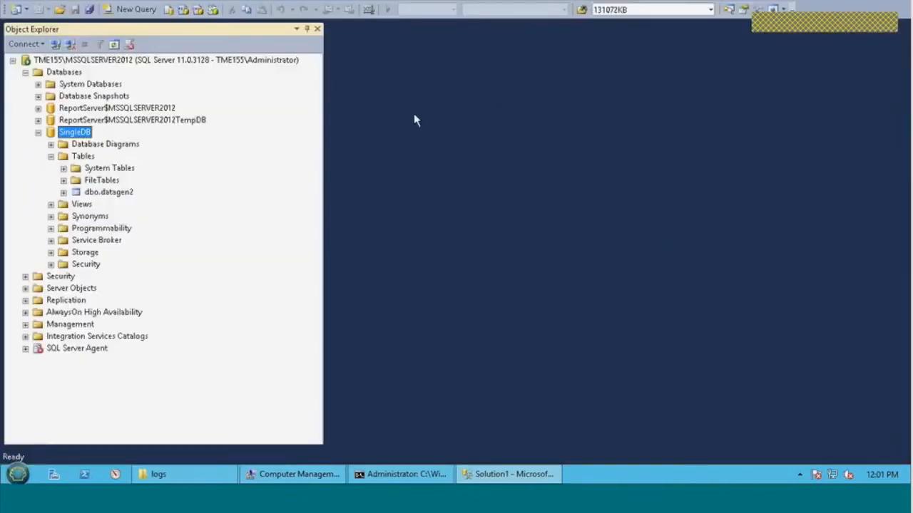
left_click(97, 194)
right_click(98, 194)
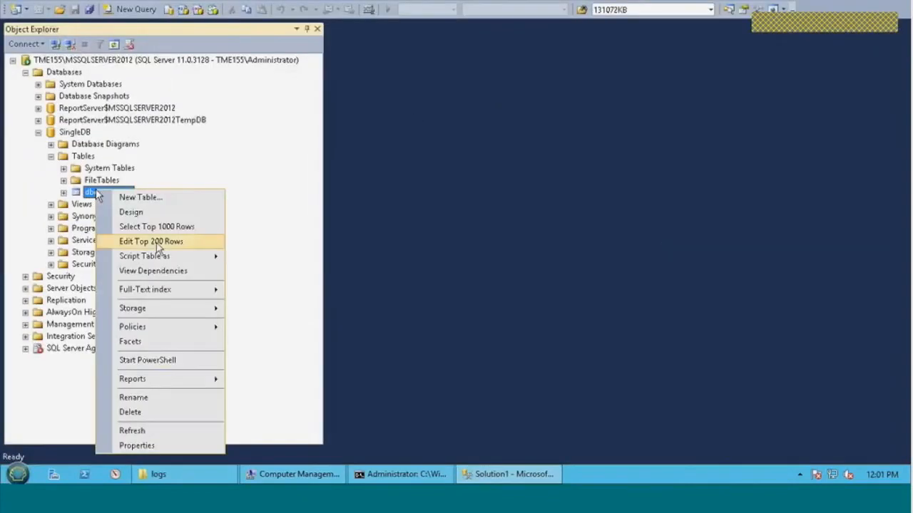
left_click(156, 242)
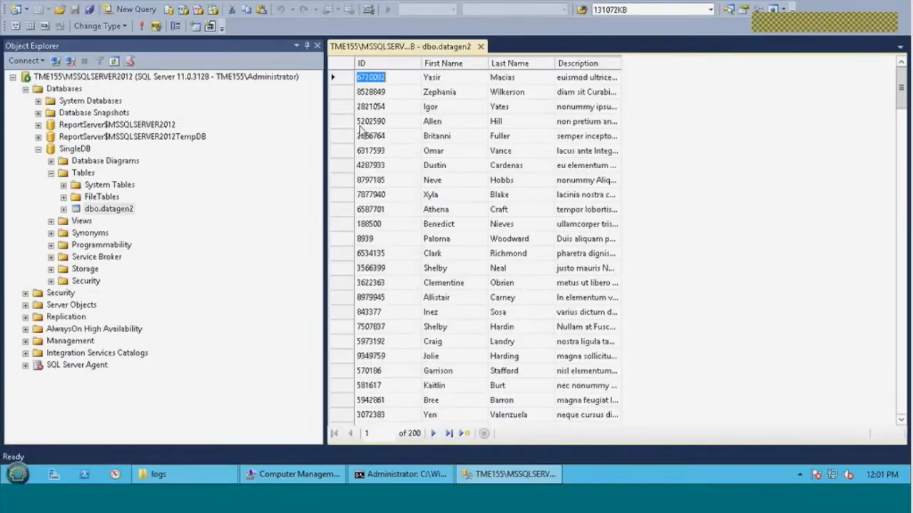
Permanently delete the first 24 rows of the dbo.datagen2 table
left_click_drag(341, 82, 347, 415)
right_click(345, 399)
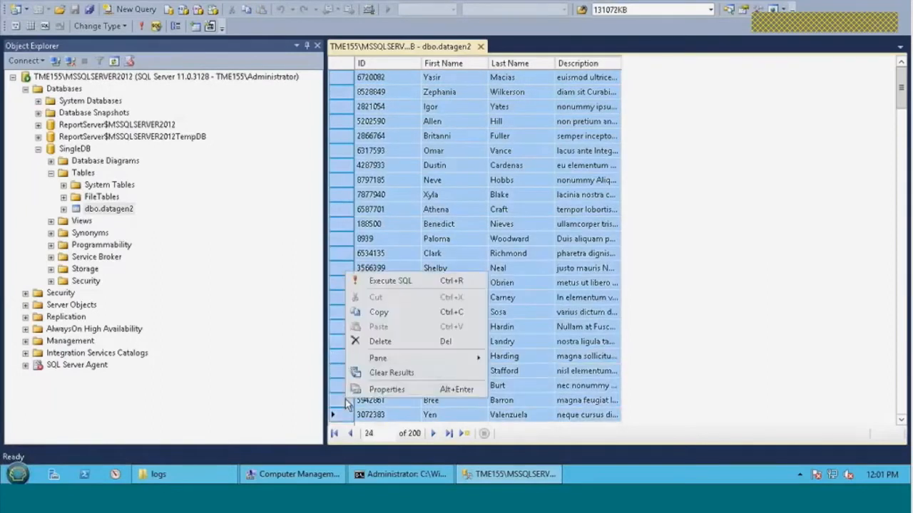
left_click(380, 342)
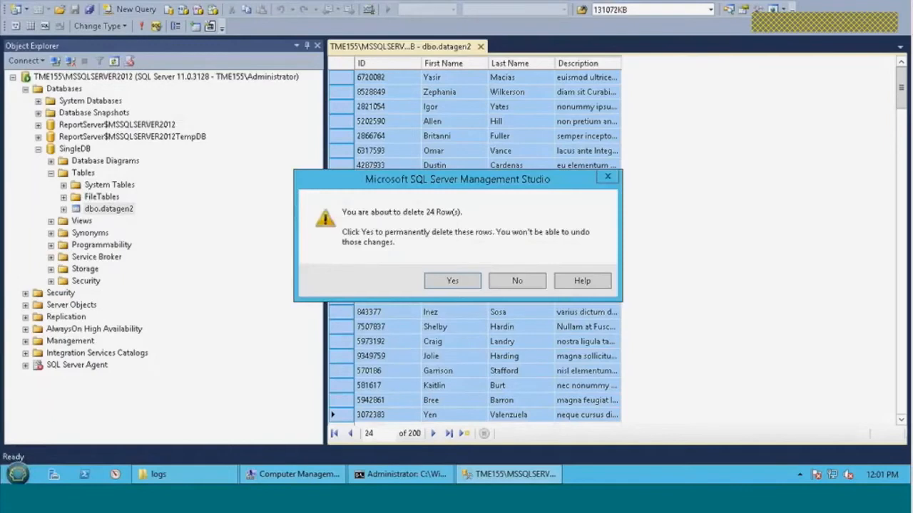
left_click(456, 279)
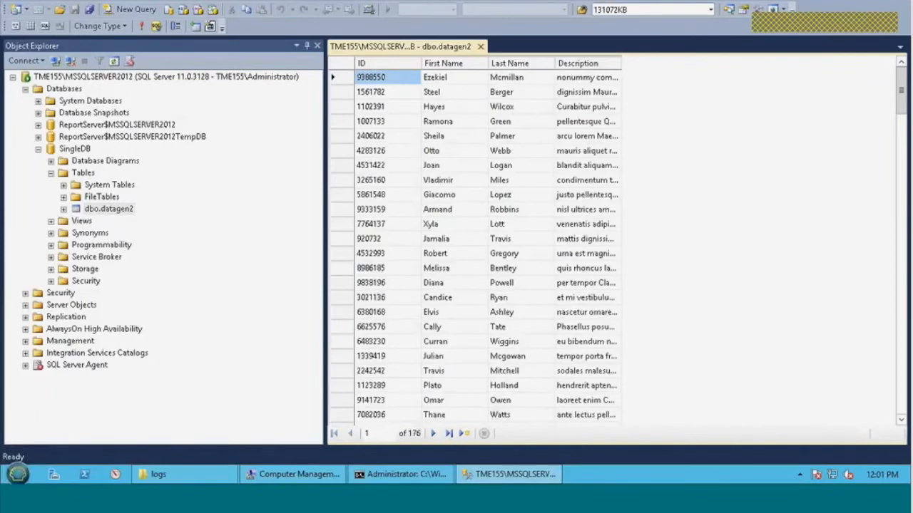
Detach the SingleDB database from the SQL Server instance, dropping its active connections
left_click(39, 149)
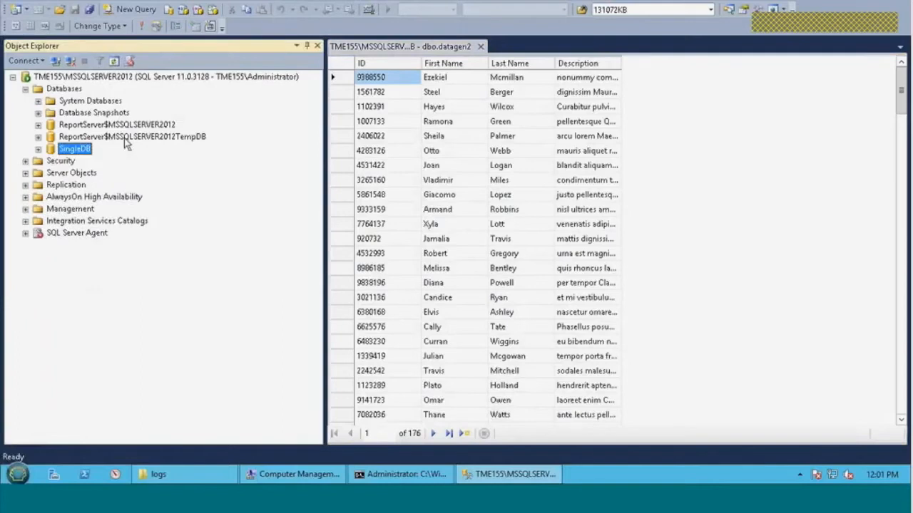
right_click(83, 152)
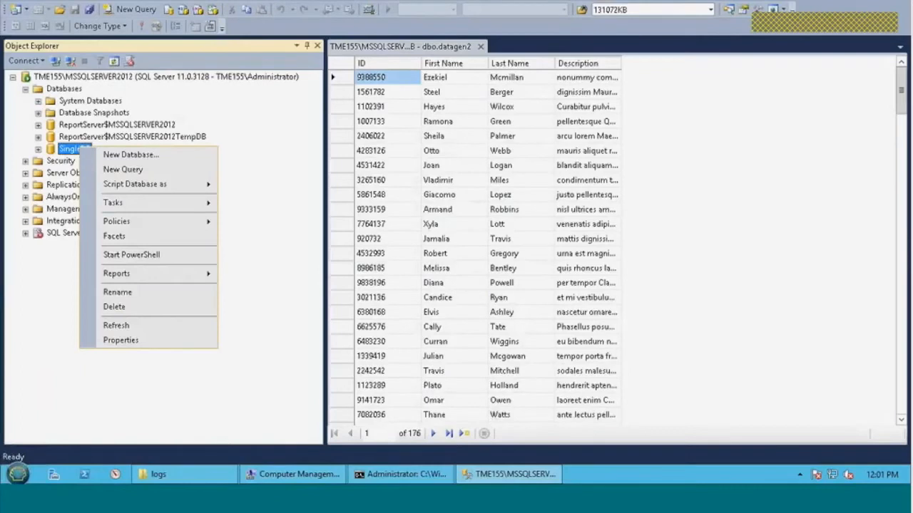
mouse_move(207, 205)
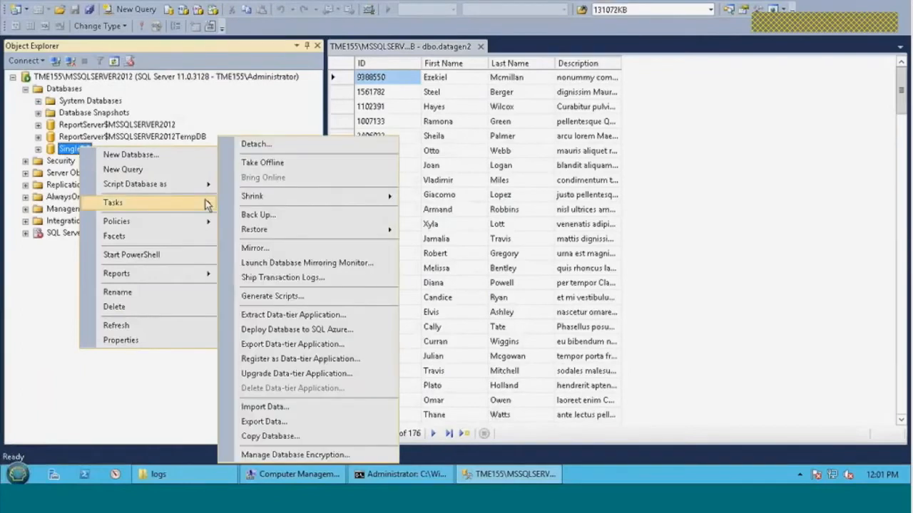
left_click(276, 148)
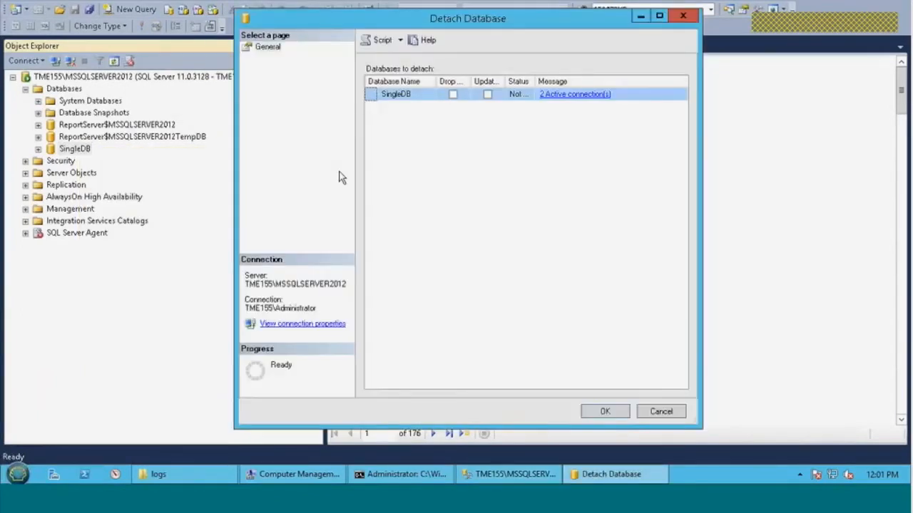
left_click(452, 94)
left_click(606, 412)
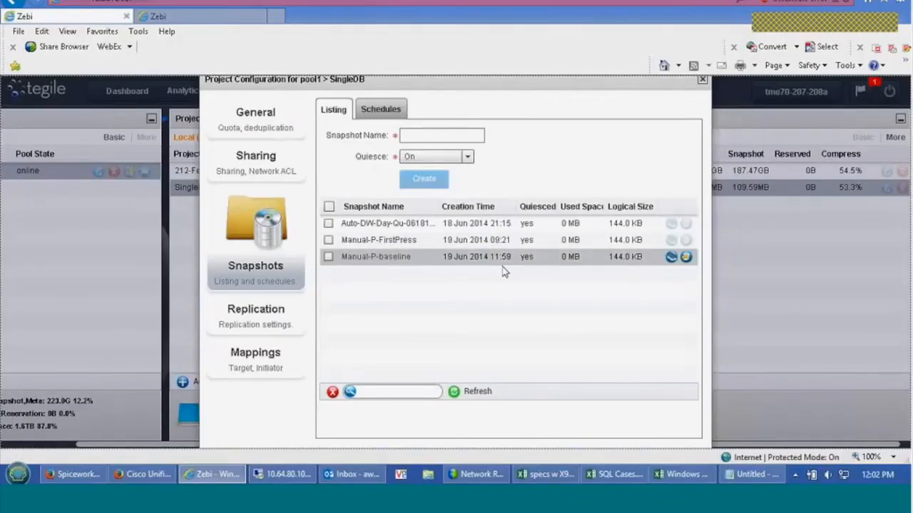
Switch to the Zebi array console and roll the SingleDB project back to the Manual-P-baseline snapshot
left_click(685, 261)
left_click(685, 258)
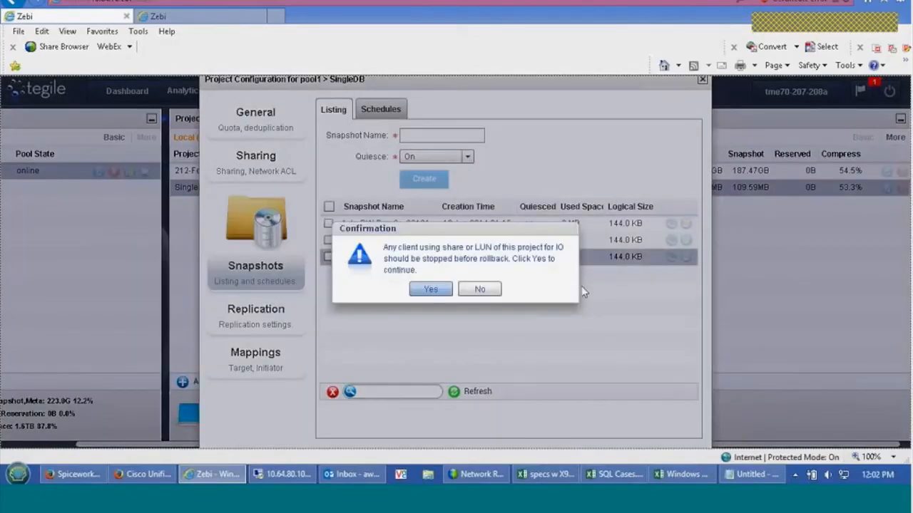
left_click(430, 288)
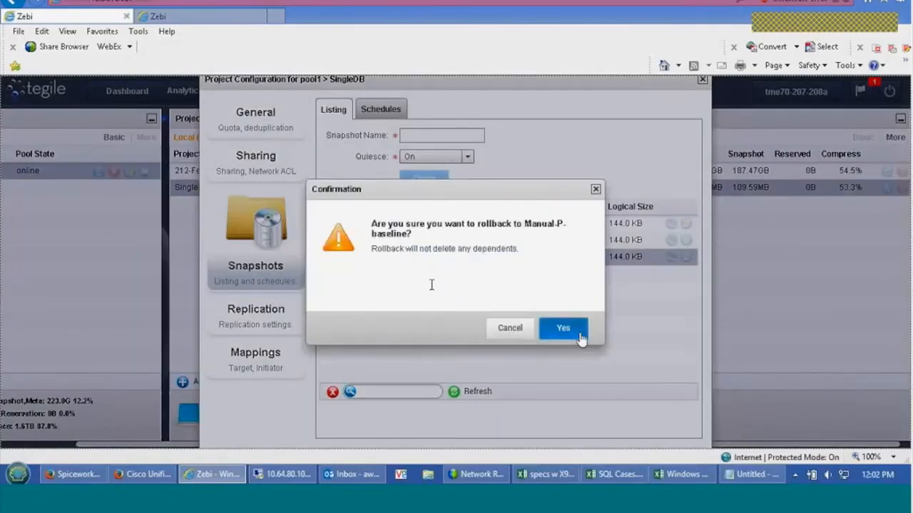
left_click(575, 332)
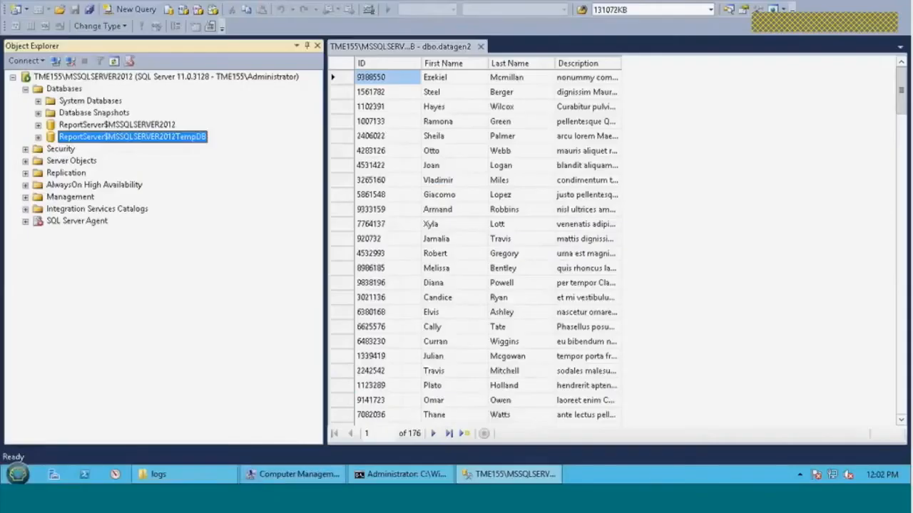
Switch back to SQL Server Management Studio and attach the SingleDB database from E:\data\SingleDB.mdf, keeping its log path F:\logs\SingleDB_log.ldf
right_click(64, 88)
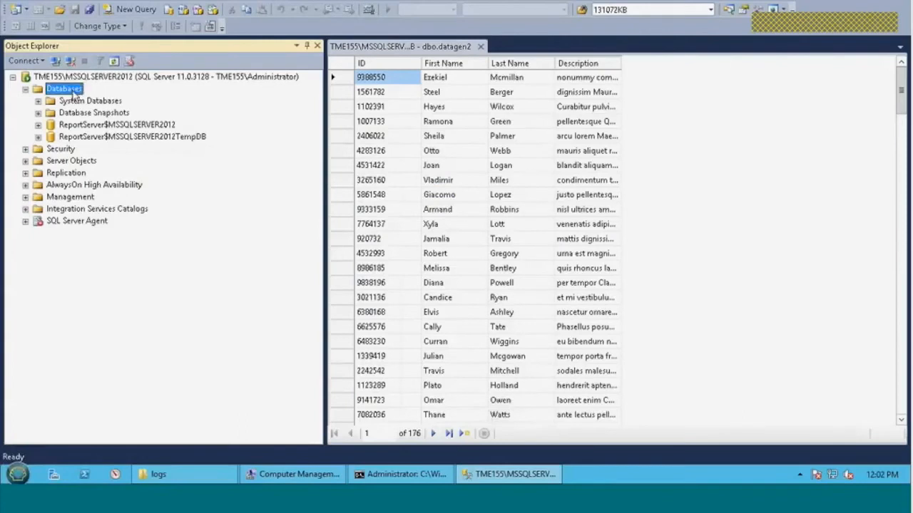
left_click(107, 118)
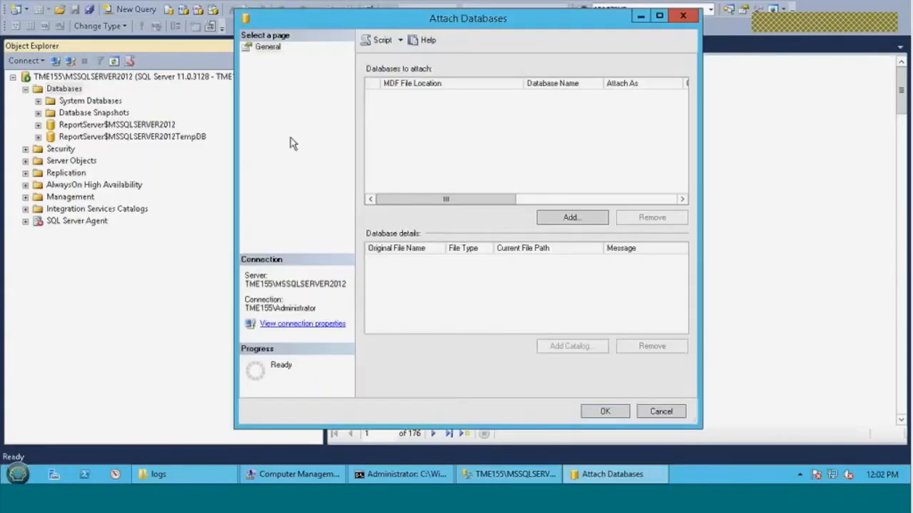
left_click(570, 220)
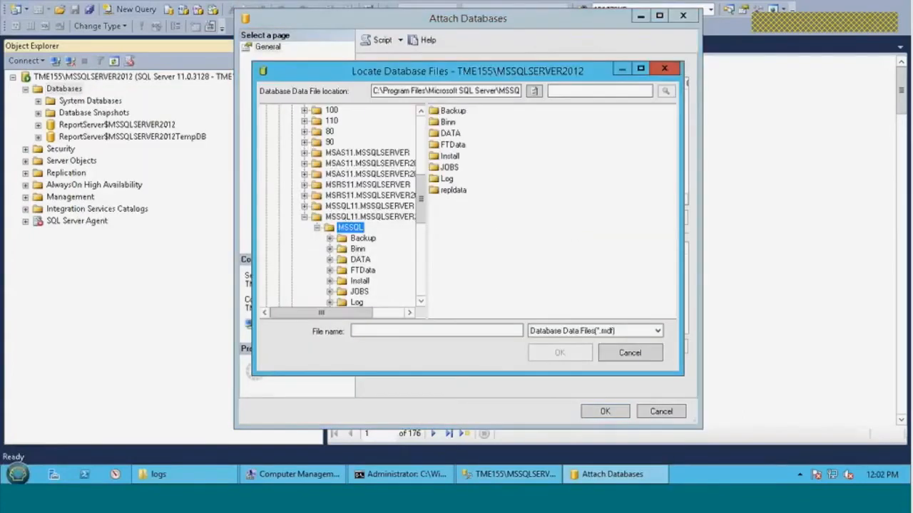
left_click(422, 127)
left_click(421, 126)
left_click(268, 112)
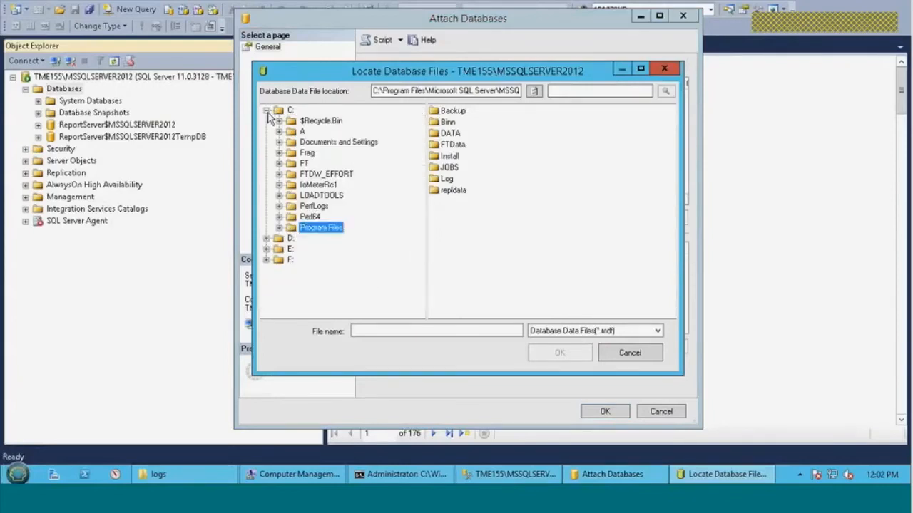
left_click(266, 112)
left_click(266, 131)
left_click(308, 153)
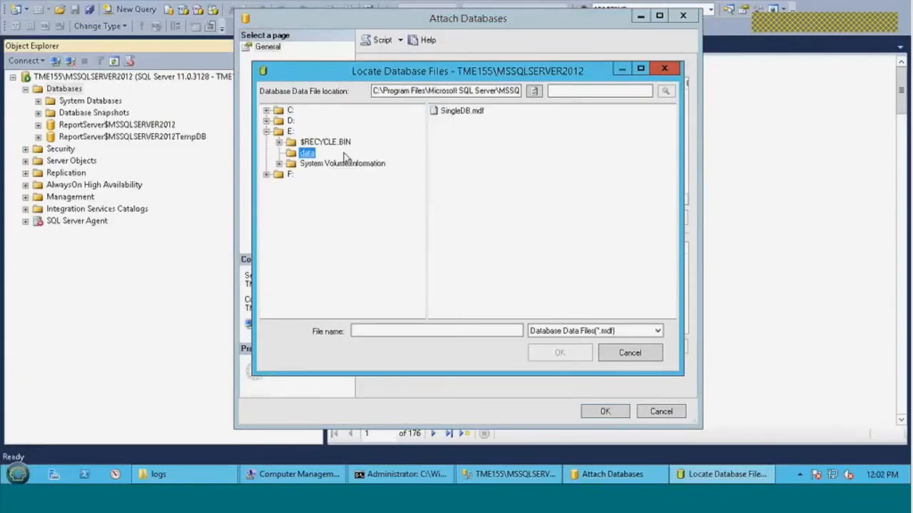
left_click(460, 112)
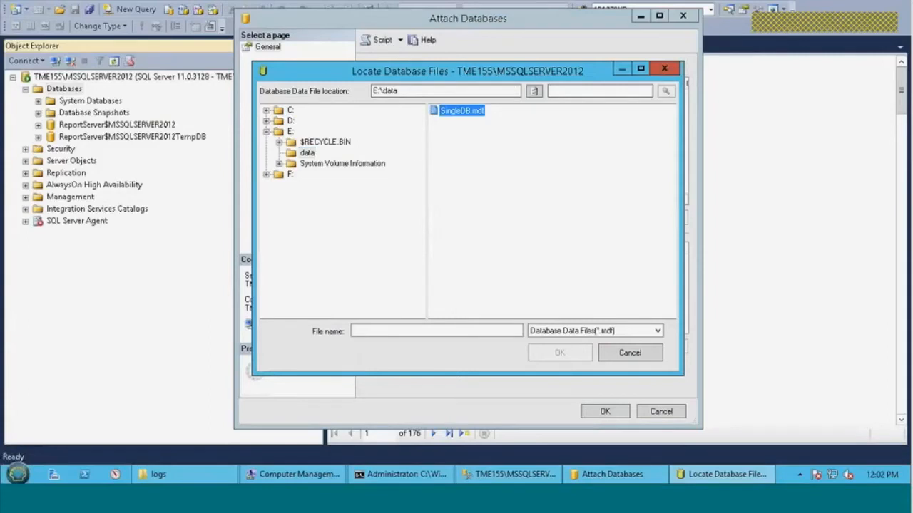
left_click(551, 353)
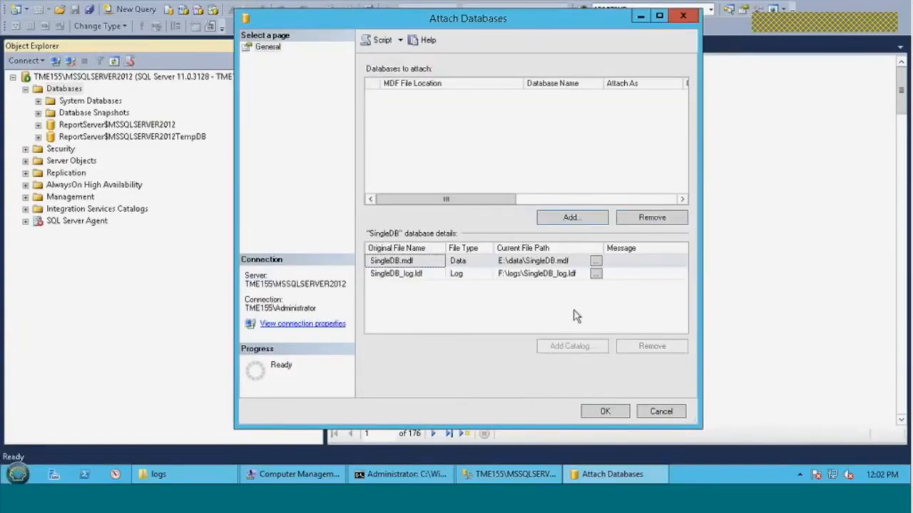
left_click(515, 273)
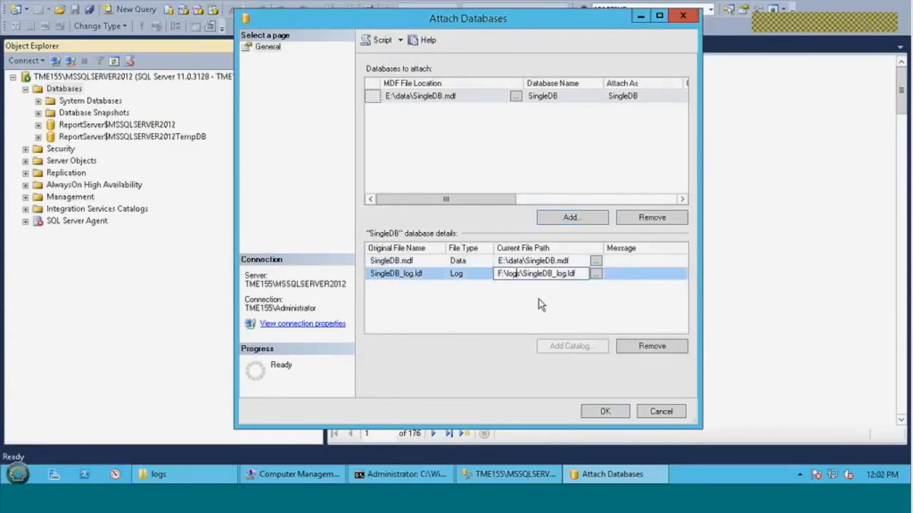
left_click(605, 411)
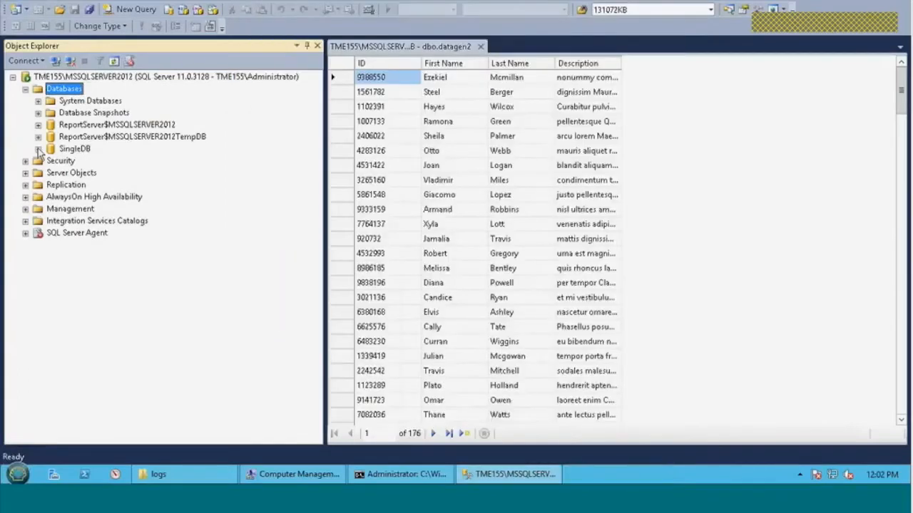
Close the outdated dbo.datagen2 results and reopen the table's top 200 rows from the reattached SingleDB database
left_click(38, 149)
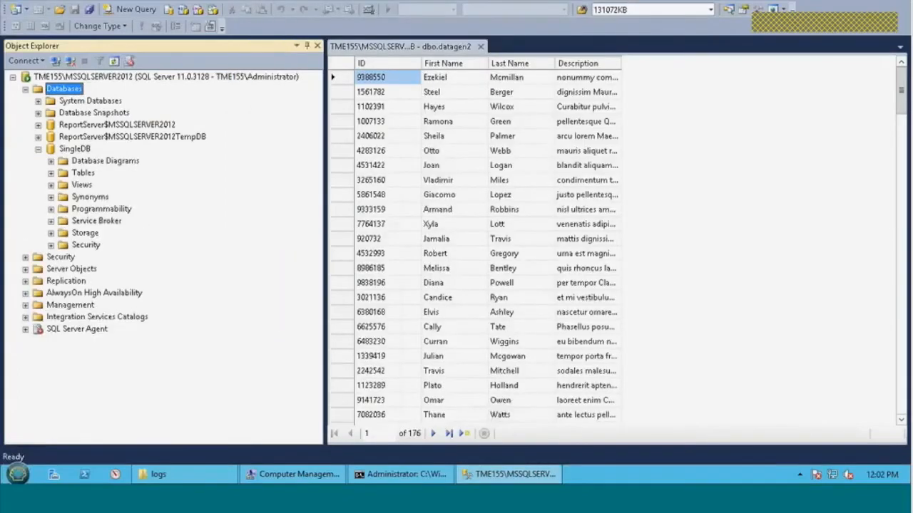
left_click(481, 46)
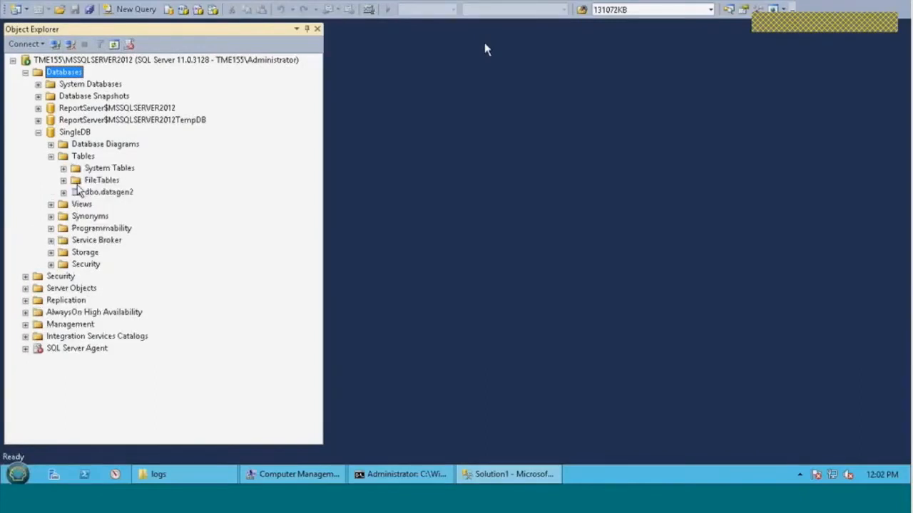
right_click(93, 195)
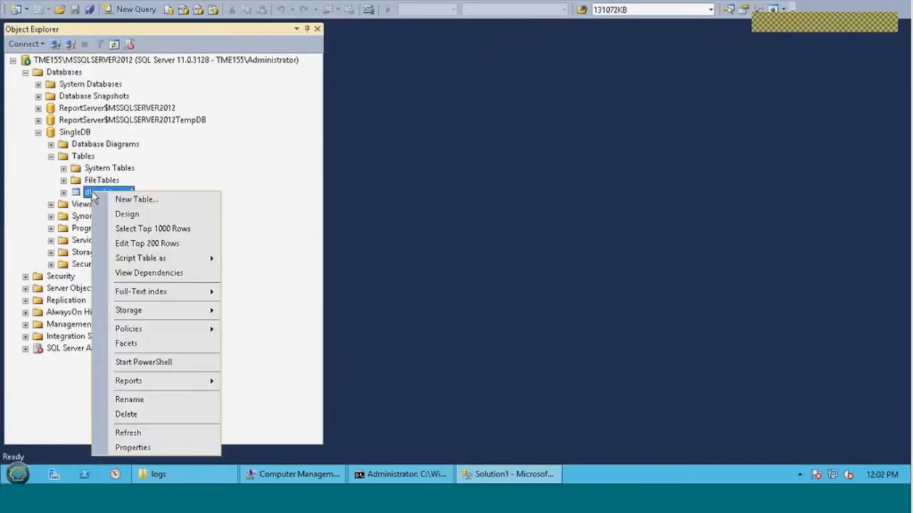
left_click(140, 243)
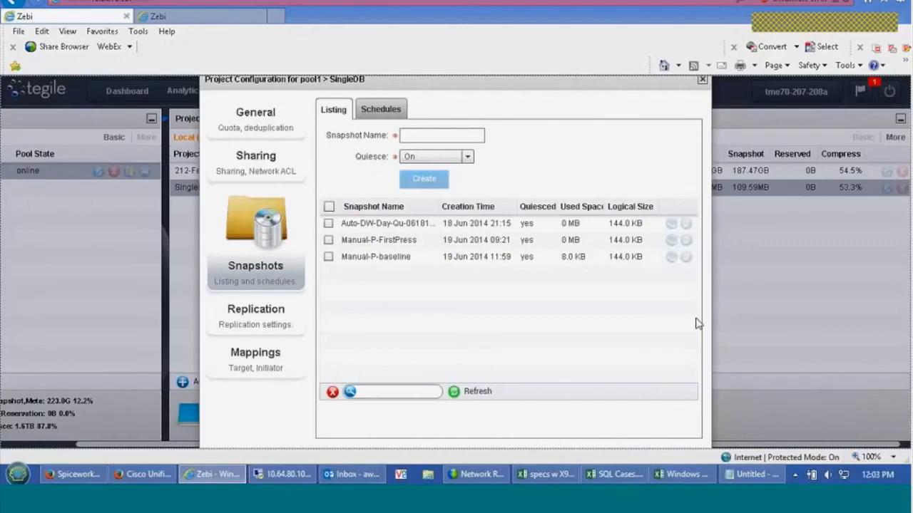
Switch to the Zebi array console, clone the Manual-P-baseline snapshot's two LUNs as clone1 and close the project configuration
left_click(671, 258)
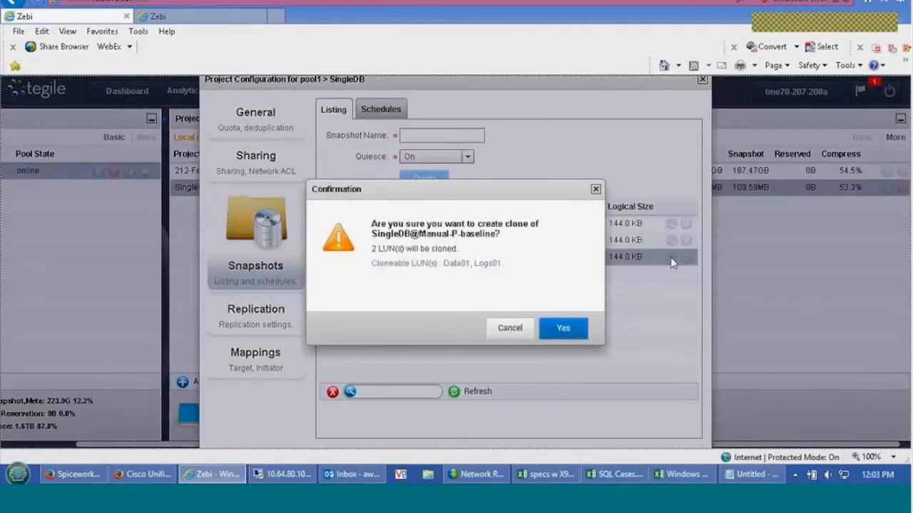
left_click(563, 331)
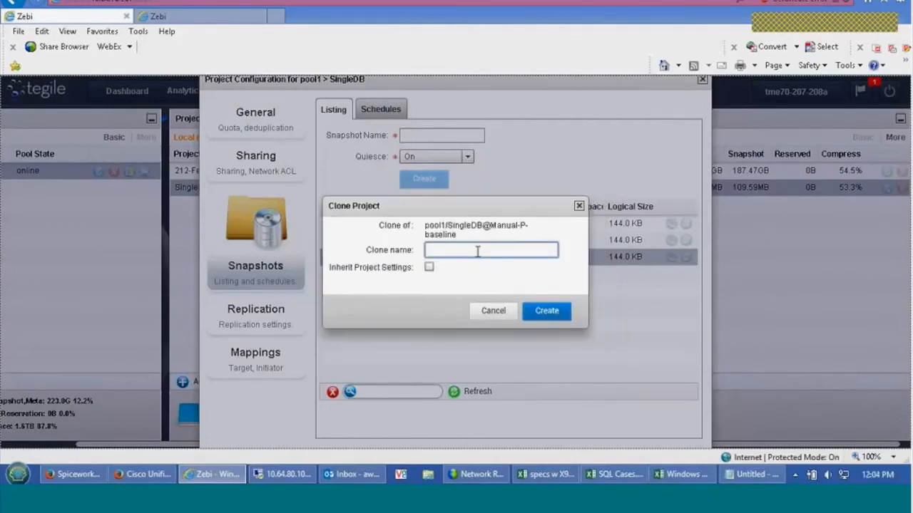
left_click(544, 311)
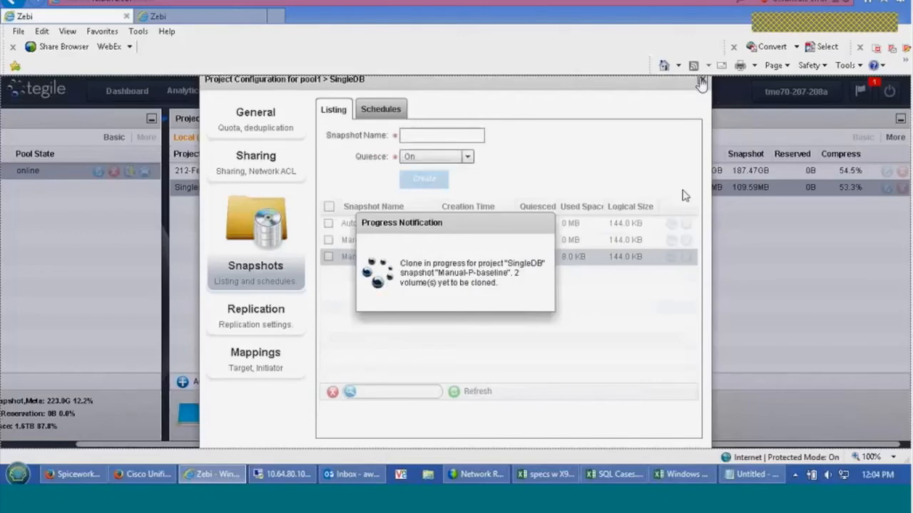
left_click(701, 81)
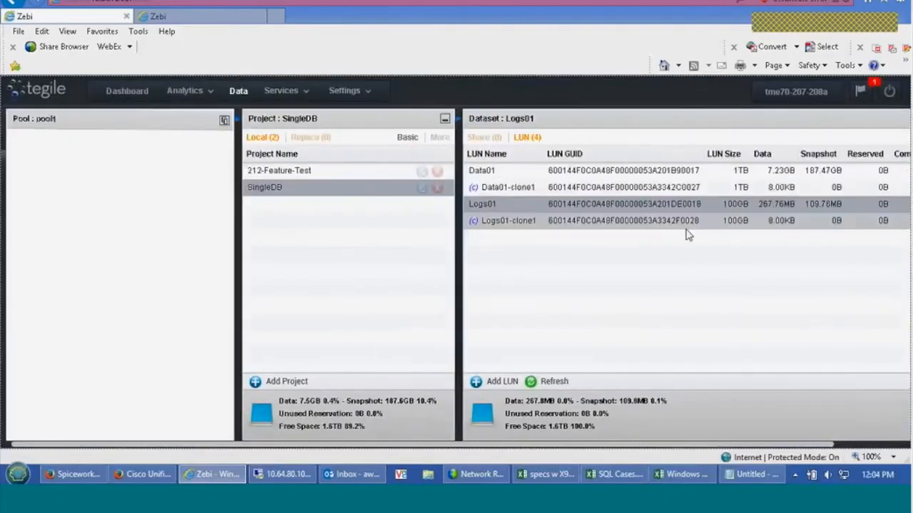
Review the target and initiator mappings of the Data01-clone1 and Logs01-clone1 LUNs
mouse_move(275, 188)
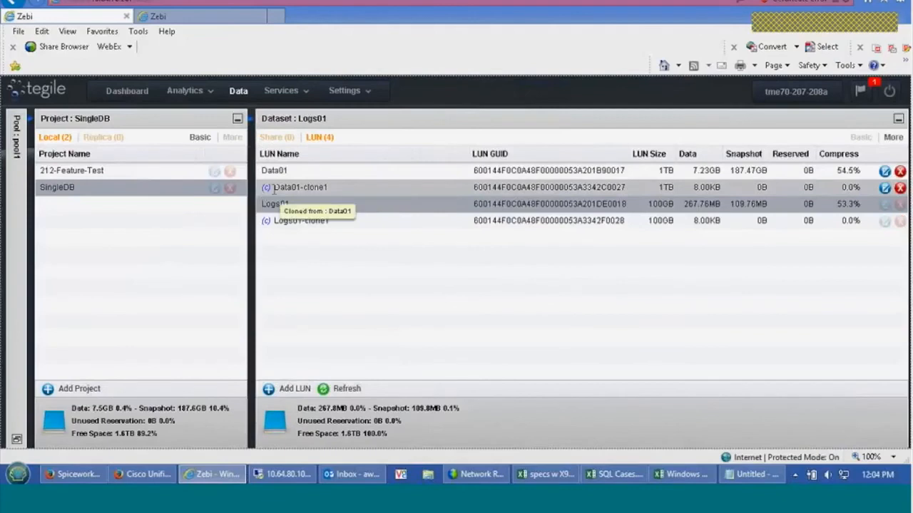
left_click(275, 187)
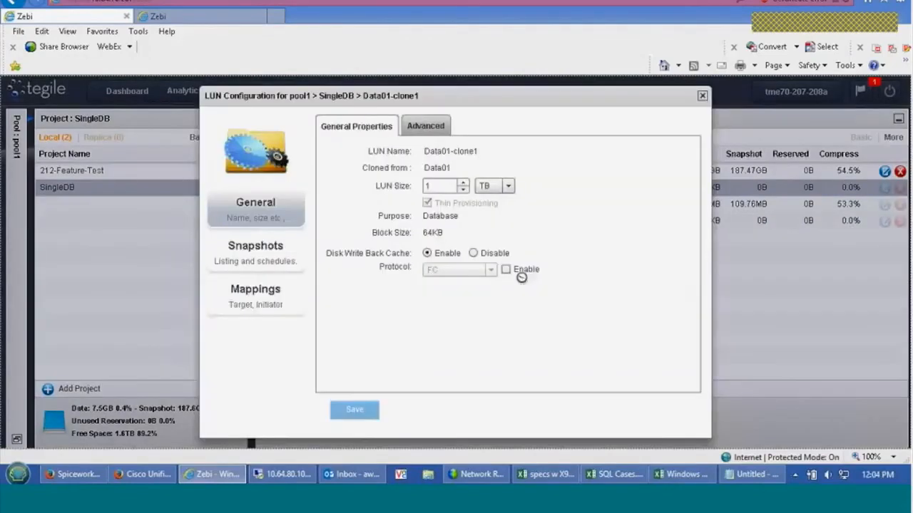
left_click(289, 294)
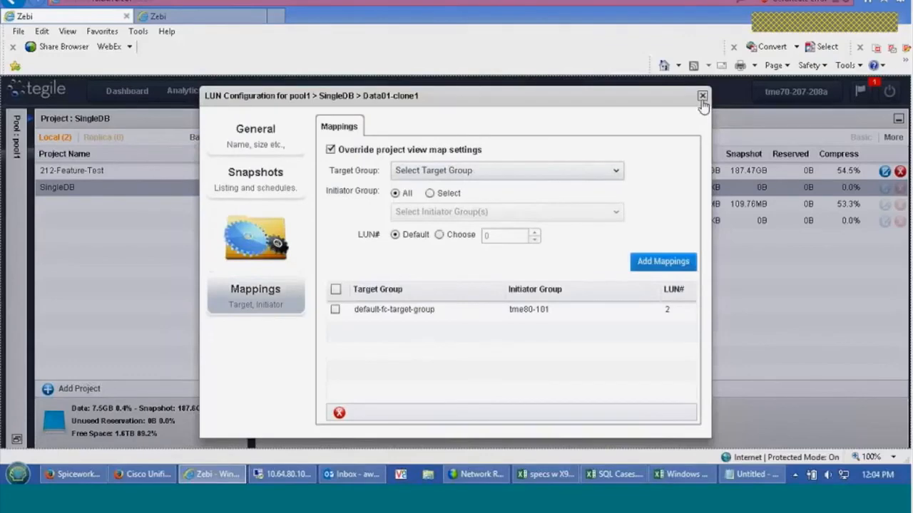
left_click(701, 96)
left_click(884, 221)
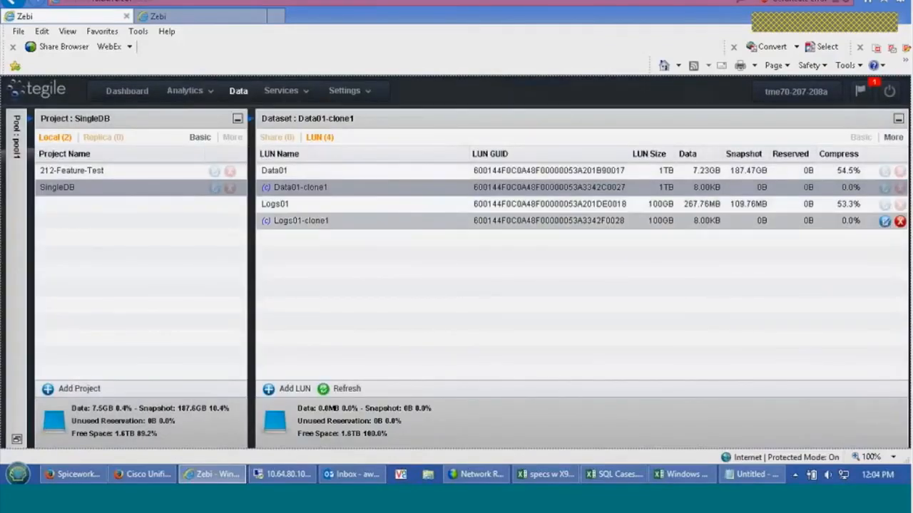
left_click(244, 300)
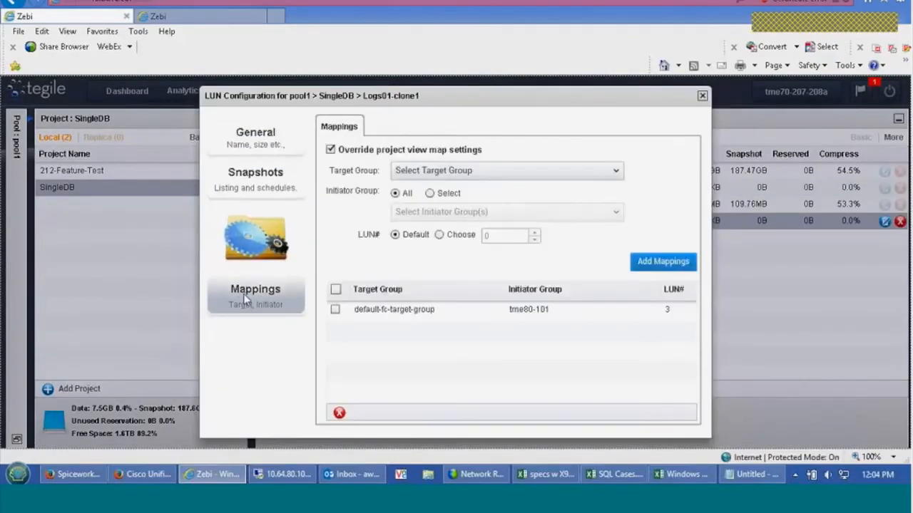
left_click(702, 95)
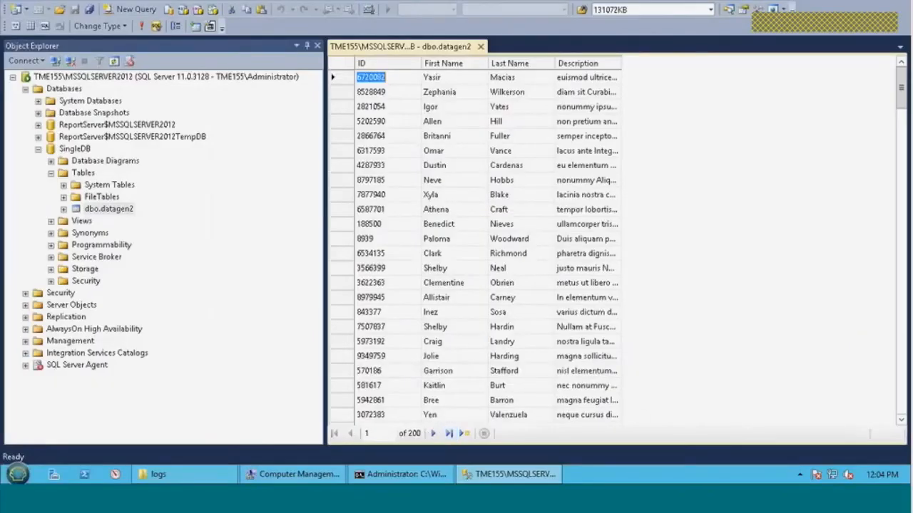
Switch to Computer Management on the SQL server and rescan the disks in Disk Management
left_click(292, 474)
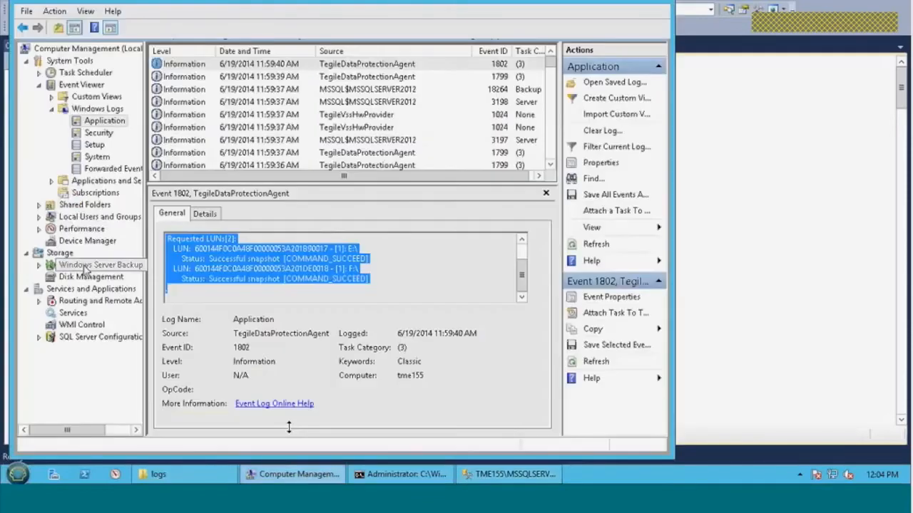
left_click(90, 276)
right_click(88, 277)
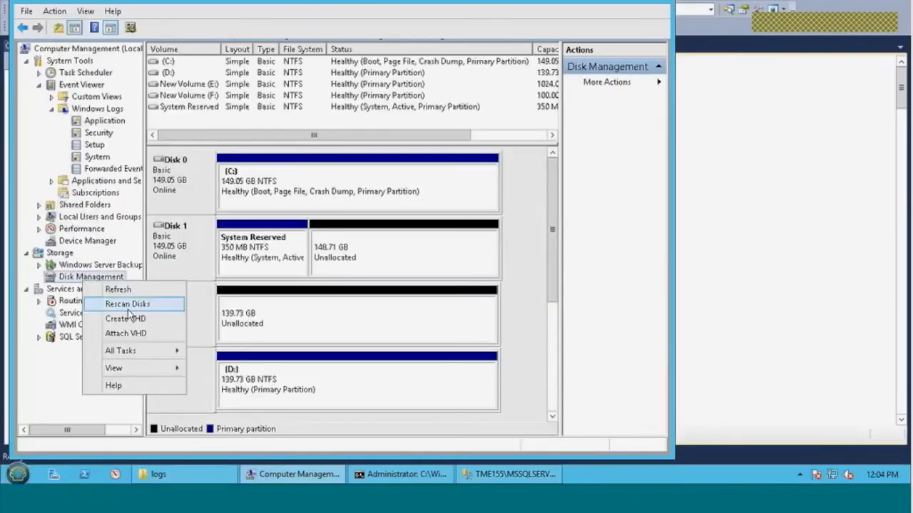
left_click(124, 304)
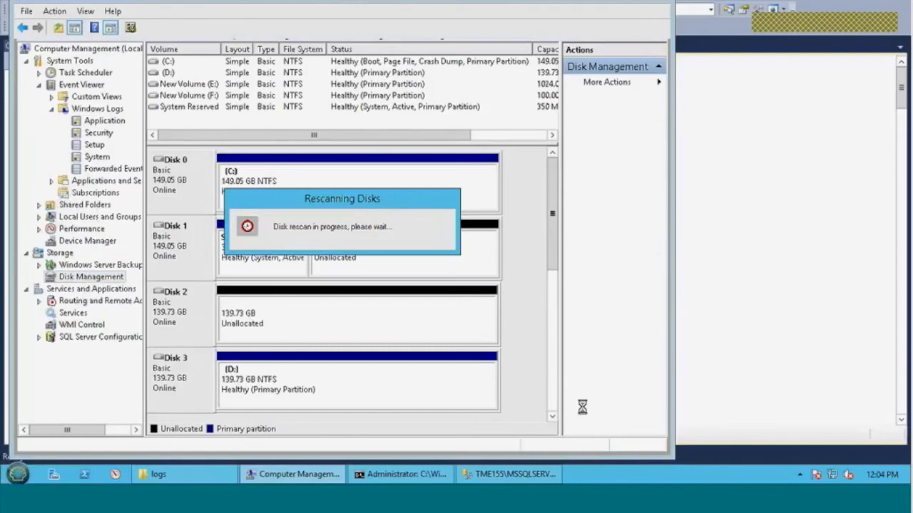
Bring the two offline cloned disks, Disk 6 and Disk 7, online
scroll(552, 390, "down", 5)
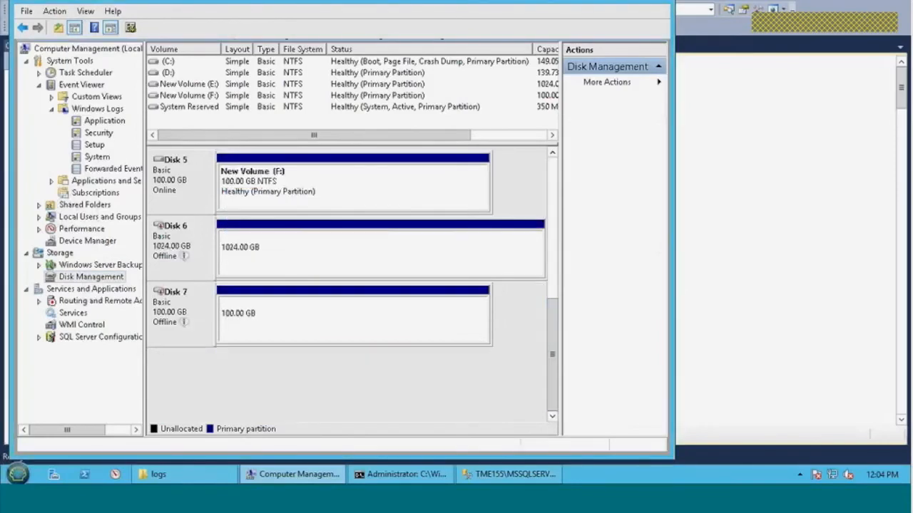
right_click(179, 238)
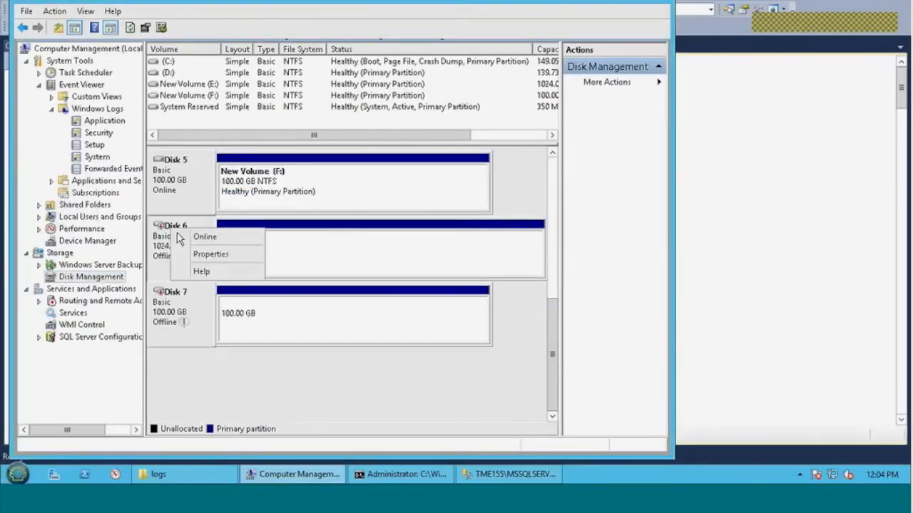
left_click(187, 236)
right_click(167, 301)
left_click(190, 303)
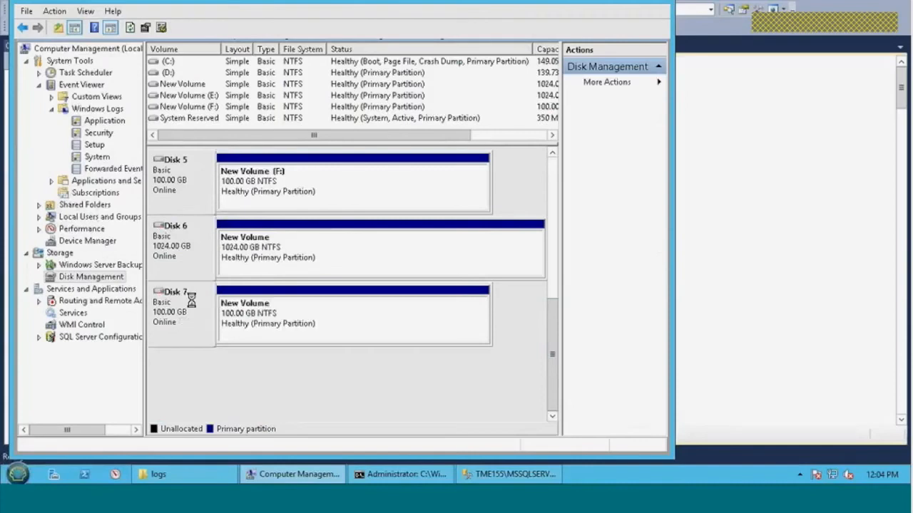
Assign drive letter G to the 1024 GB volume on Disk 6
right_click(292, 240)
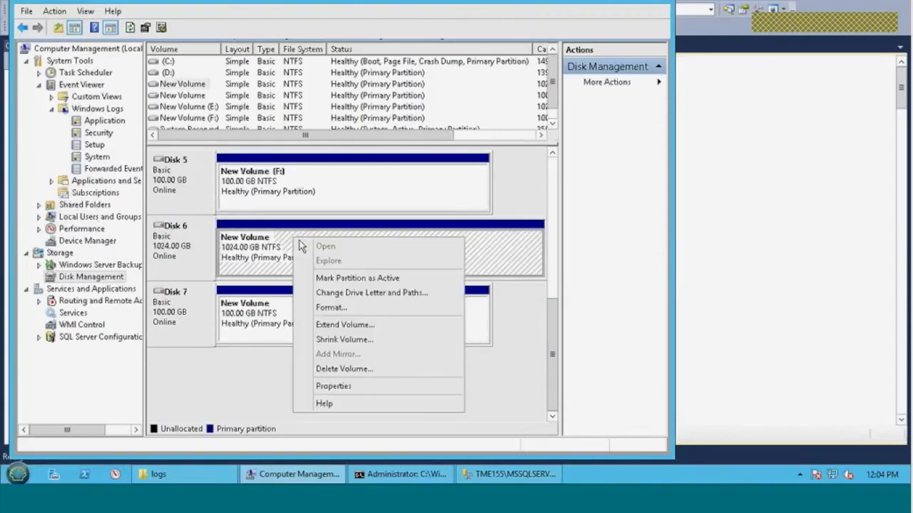
left_click(370, 293)
left_click(244, 271)
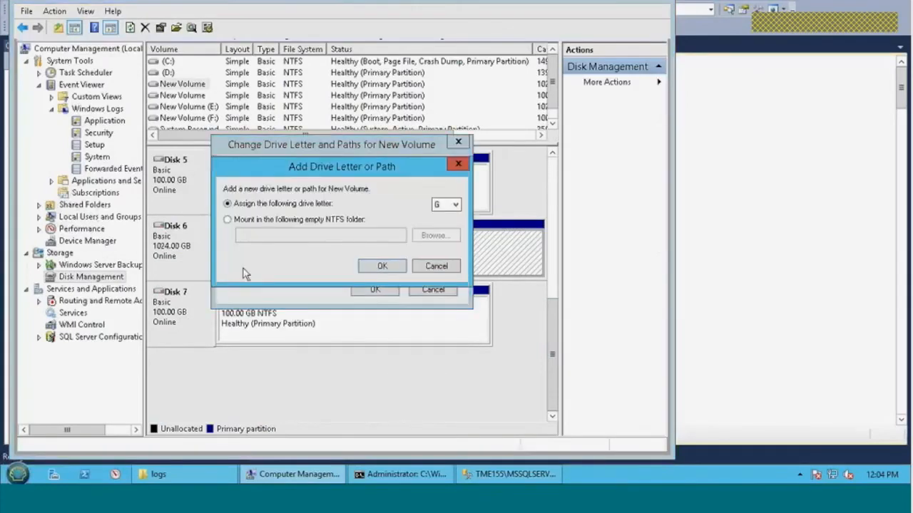
left_click(378, 266)
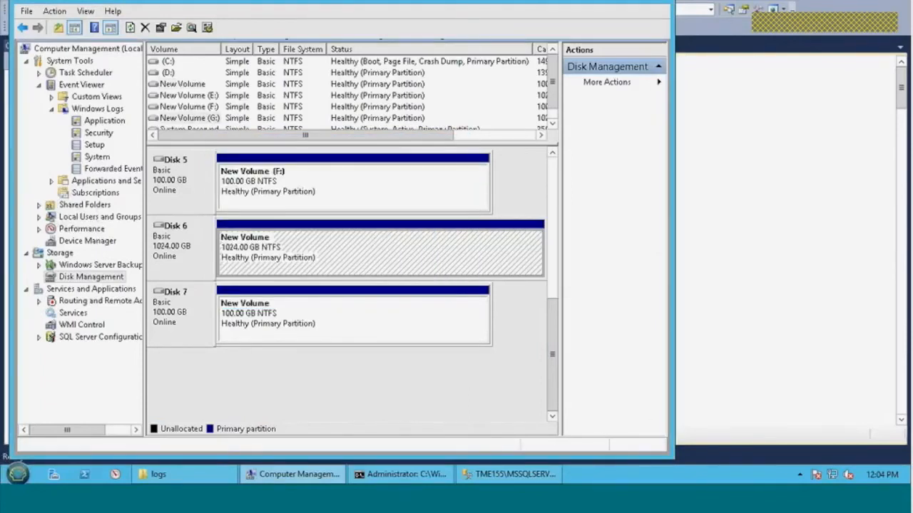
Assign drive letter H to the 100 GB volume on Disk 7
right_click(284, 315)
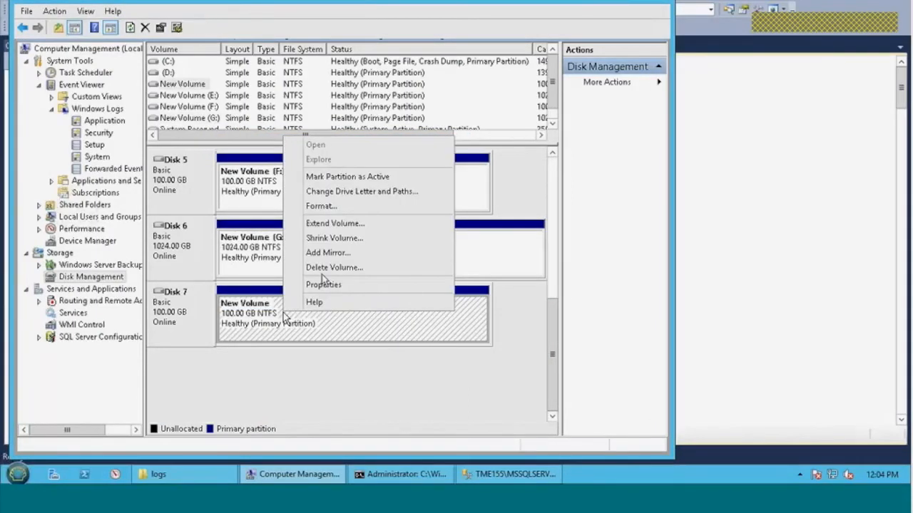
left_click(356, 191)
left_click(246, 265)
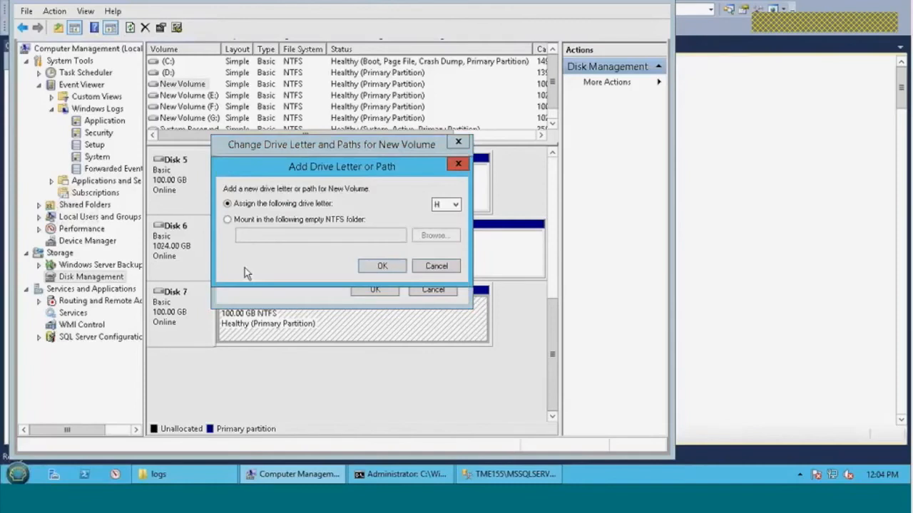
left_click(383, 266)
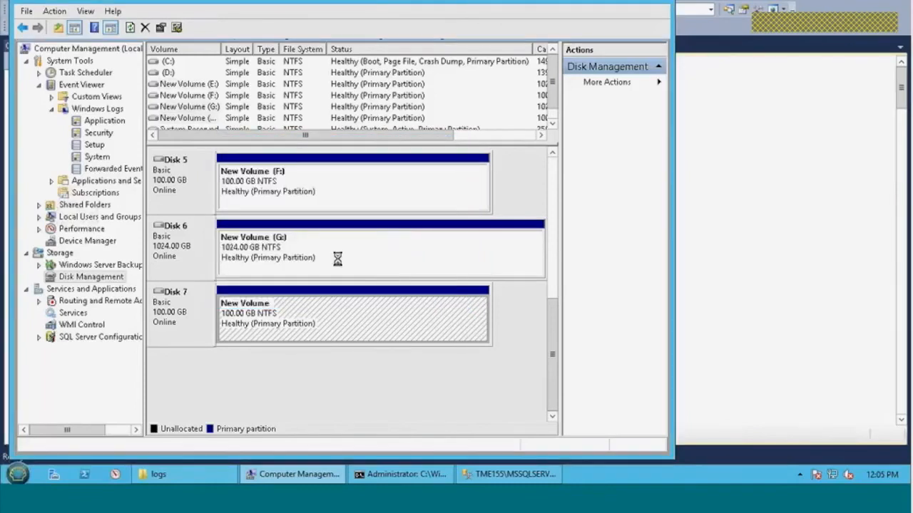
Explore the cloned G: volume in File Explorer and check the options available for its contents and the drive
left_click(295, 256)
left_click(294, 293)
right_click(330, 246)
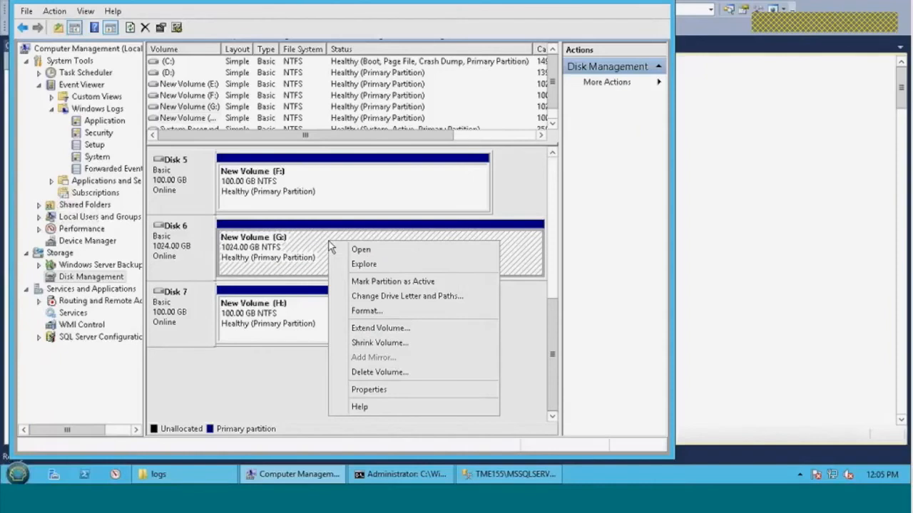
left_click(365, 263)
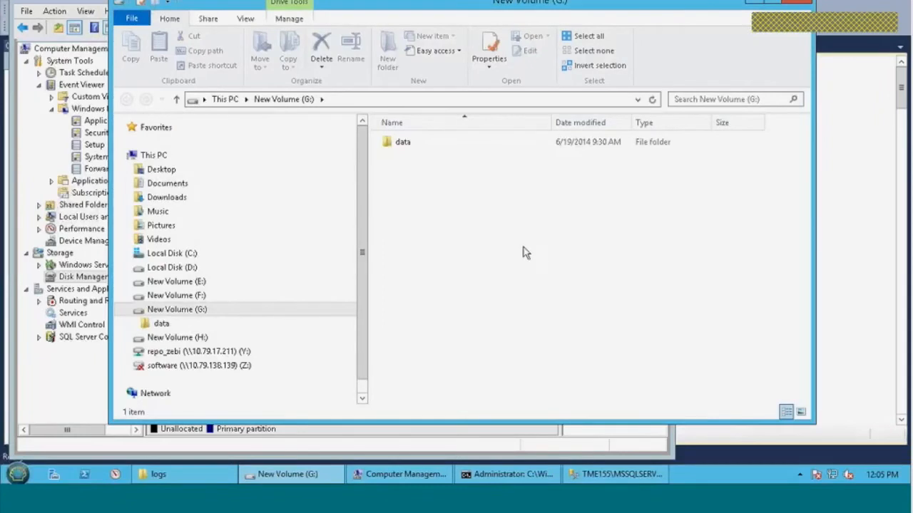
right_click(448, 166)
left_click(398, 211)
right_click(198, 315)
left_click(238, 300)
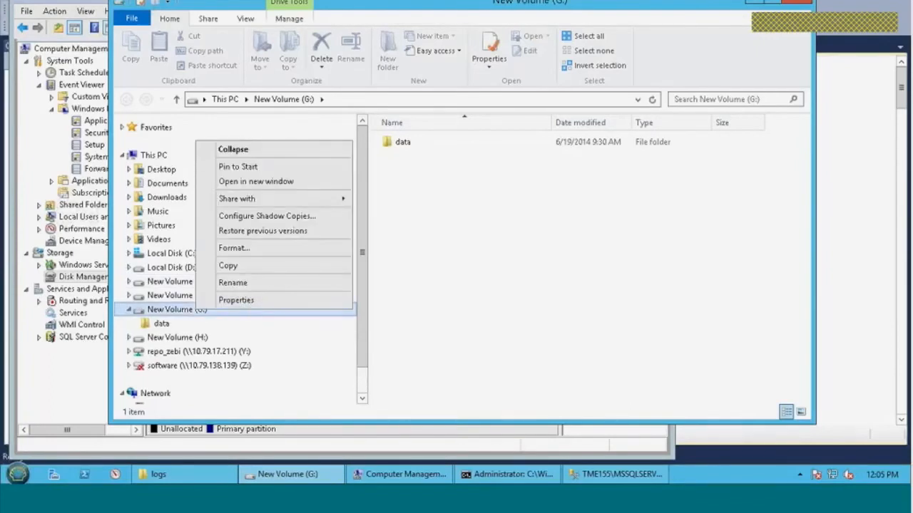
Switch to the diskpart command prompt and list all volumes
left_click(532, 476)
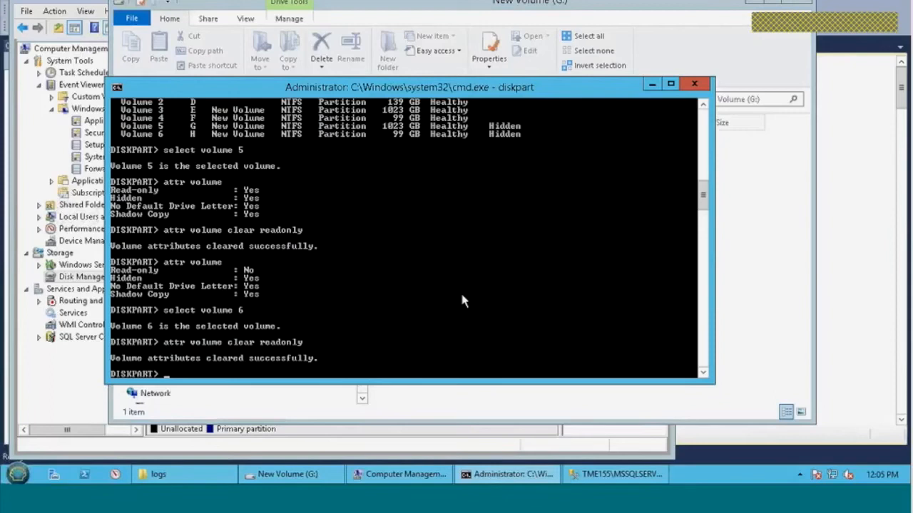
type("list volume")
key("Return")
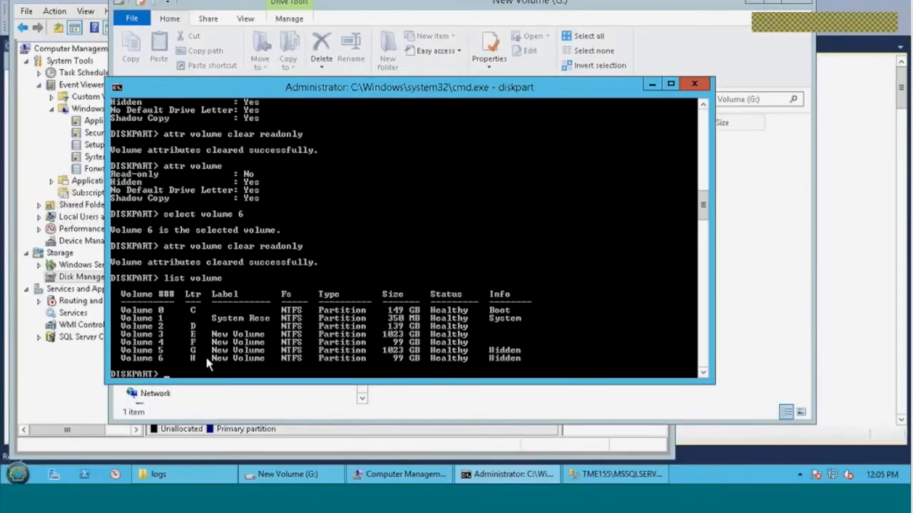
Select volume 5 in diskpart and display its volume attributes
type("select volume 5")
key("Return")
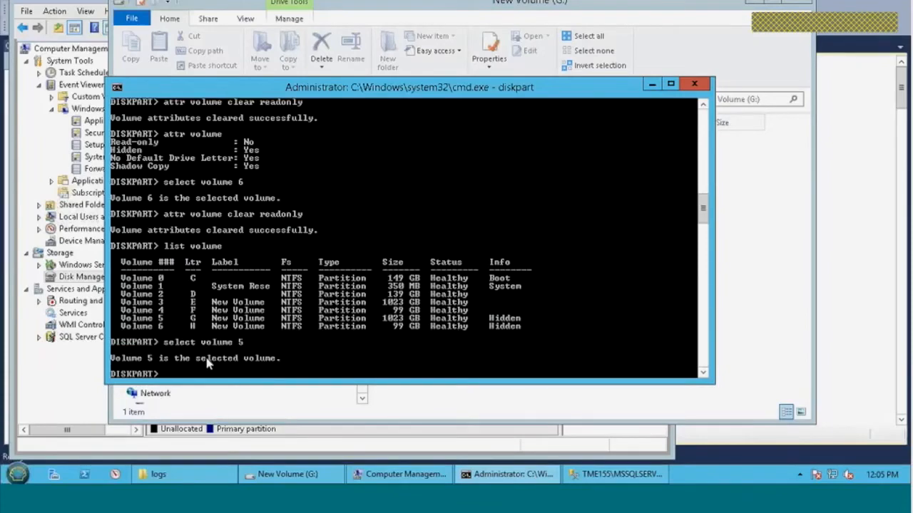
type("attr volume")
key("Return")
type("attr")
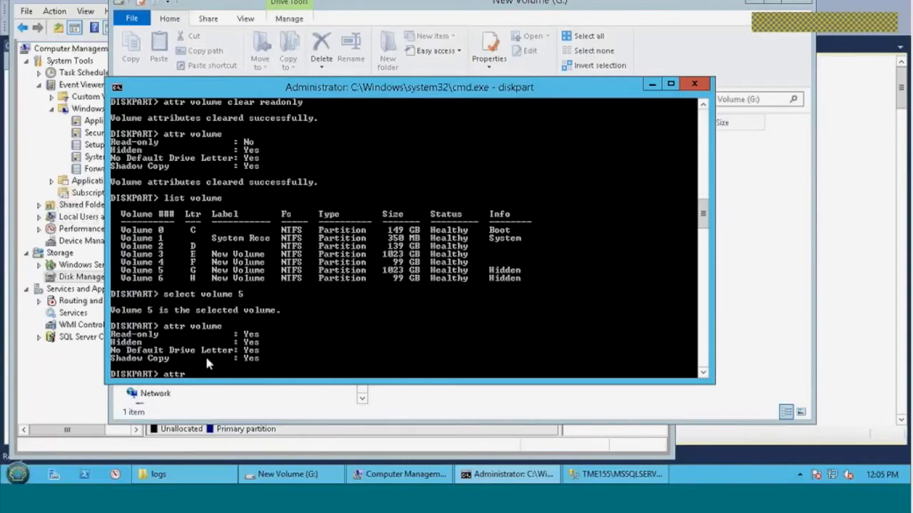
key("BackSpace")
key("BackSpace")
key("BackSpace")
key("BackSpace")
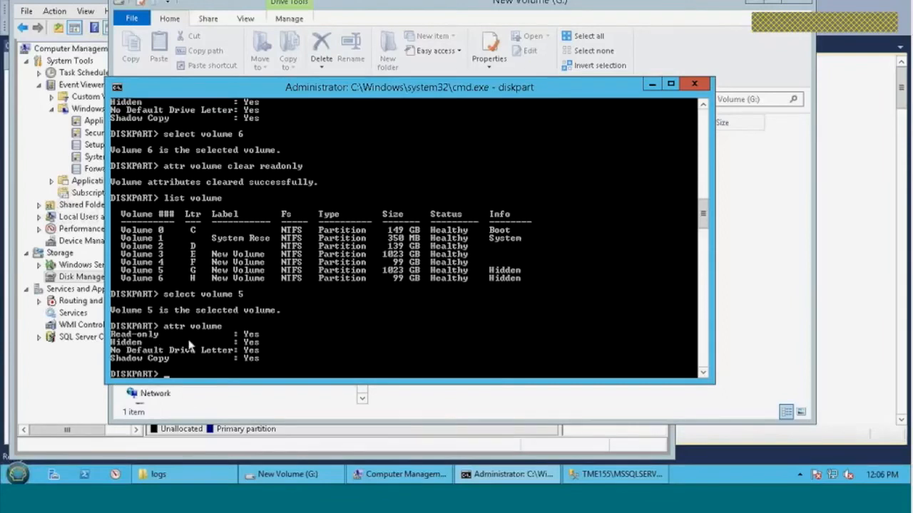
Clear the read-only attribute of volume 5 and display its attributes again
type("attr volume clear readonly")
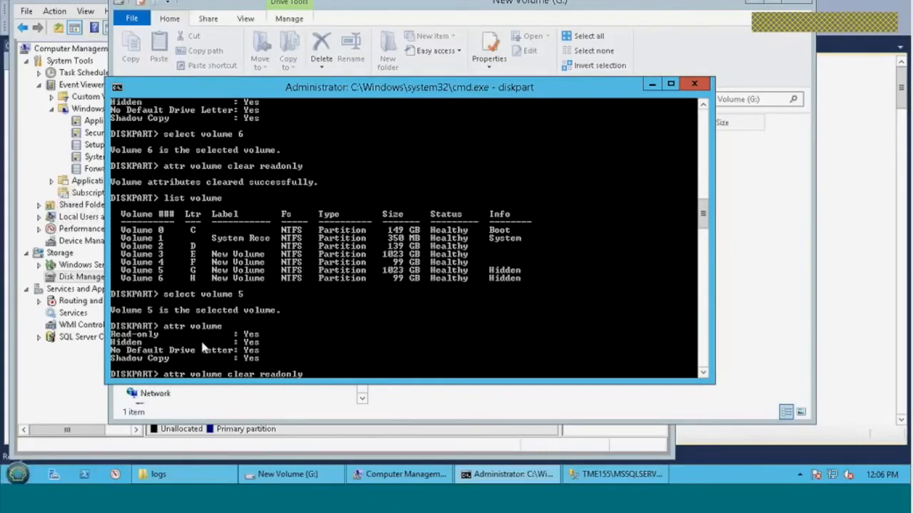
key("Return")
type("attr volume")
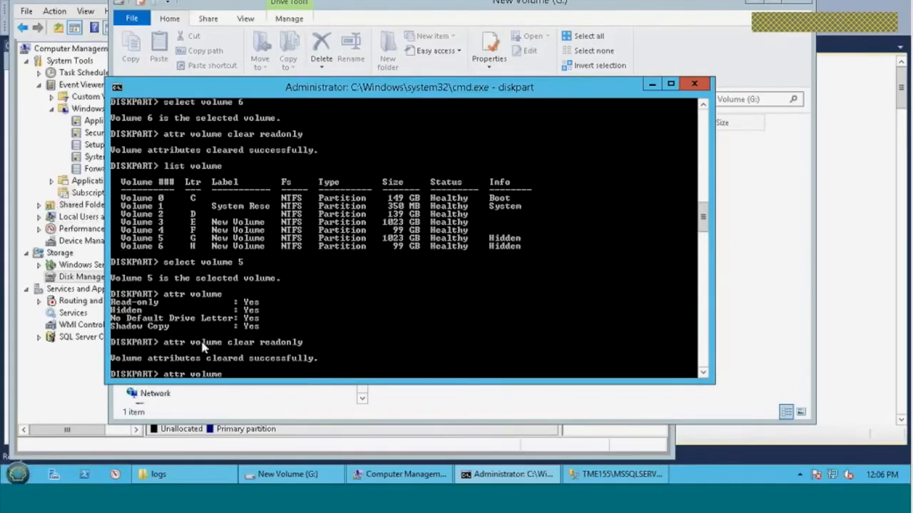
key("Return")
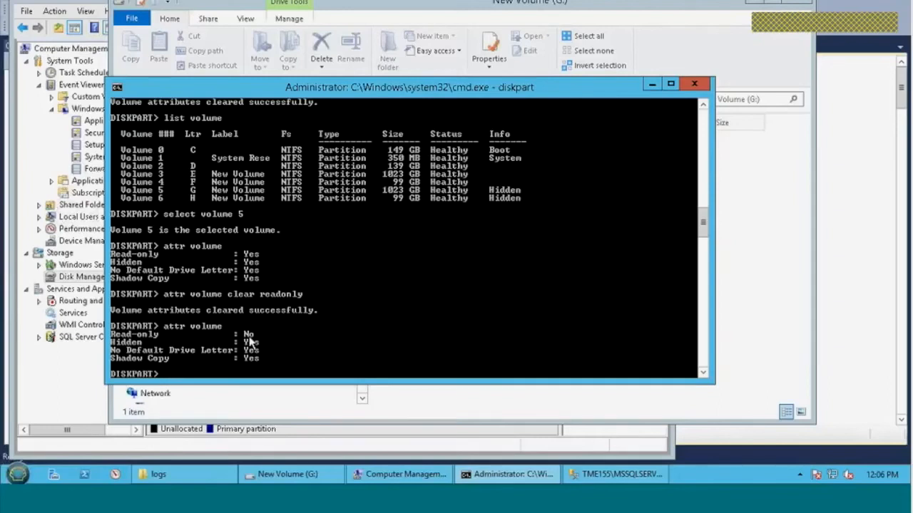
Select volume 6 in diskpart, clear its read-only attribute and redisplay the volume attributes
type("select volume 6")
key("Return")
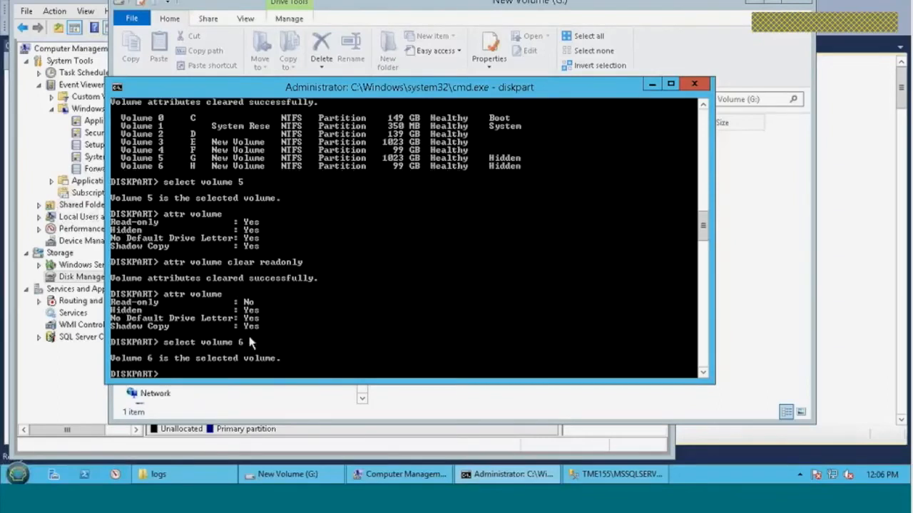
key("Up")
key("Return")
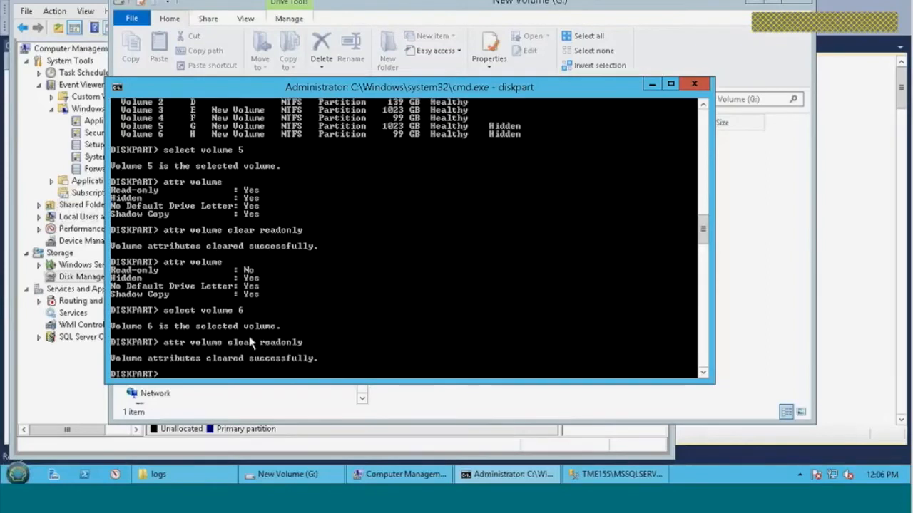
type("attr volume")
key("Return")
Return to the G: volume in File Explorer and create a new folder in its root
left_click(727, 285)
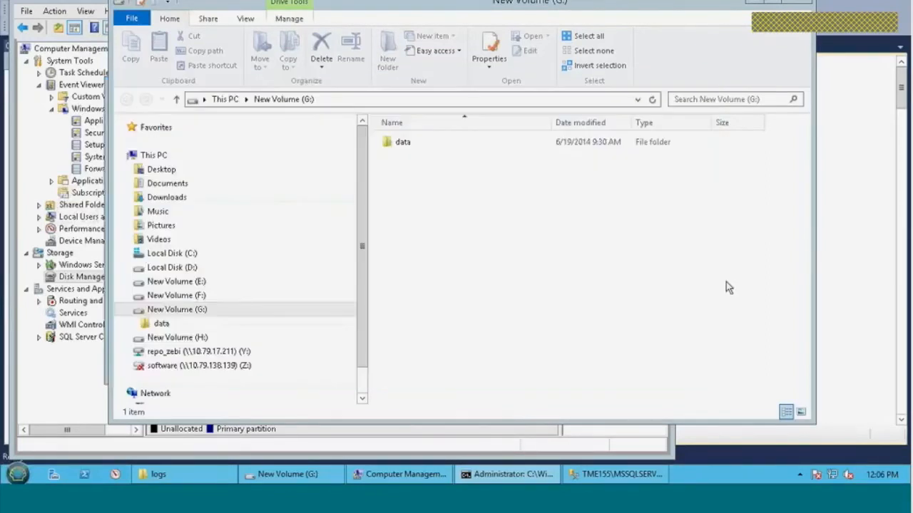
left_click(208, 313)
left_click(387, 52)
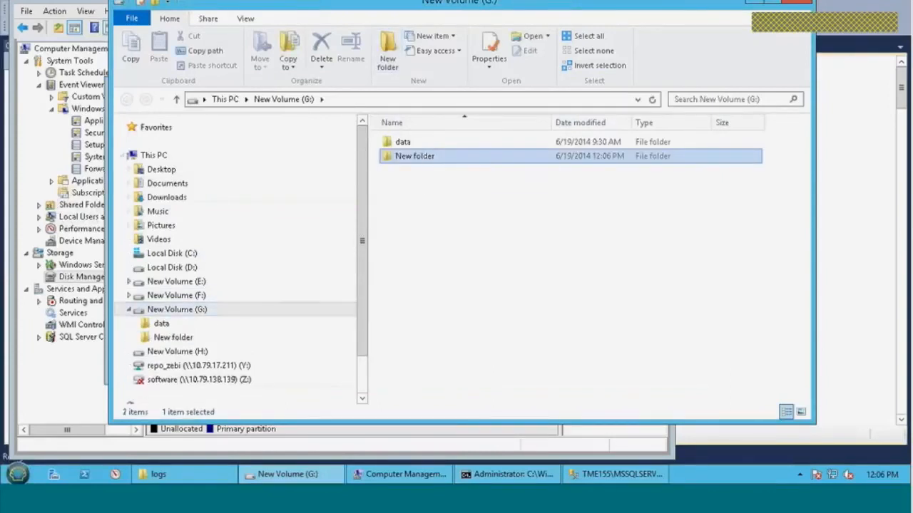
Permanently delete the folder named New folder from the root of the G: volume
right_click(175, 338)
left_click(218, 277)
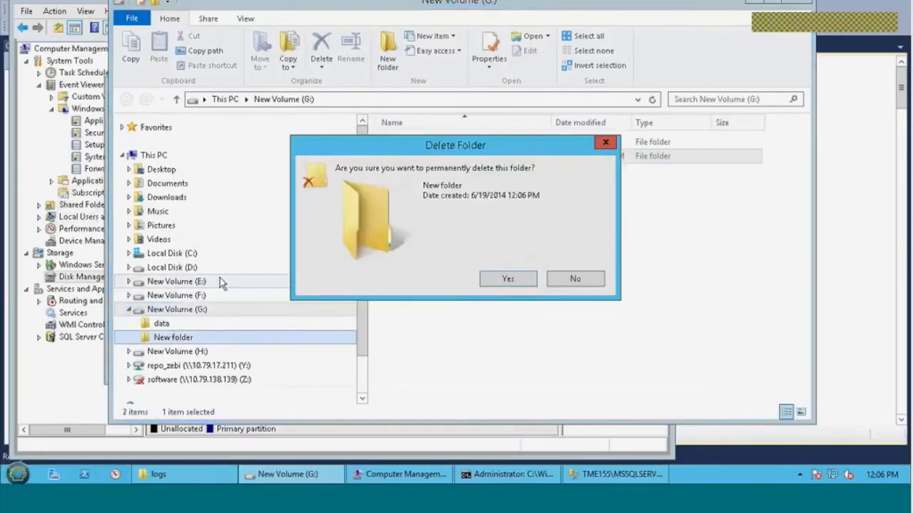
left_click(508, 278)
Switch to SQL Server Management Studio and add G:\data\SingleDB.mdf as a database to attach
left_click(75, 391)
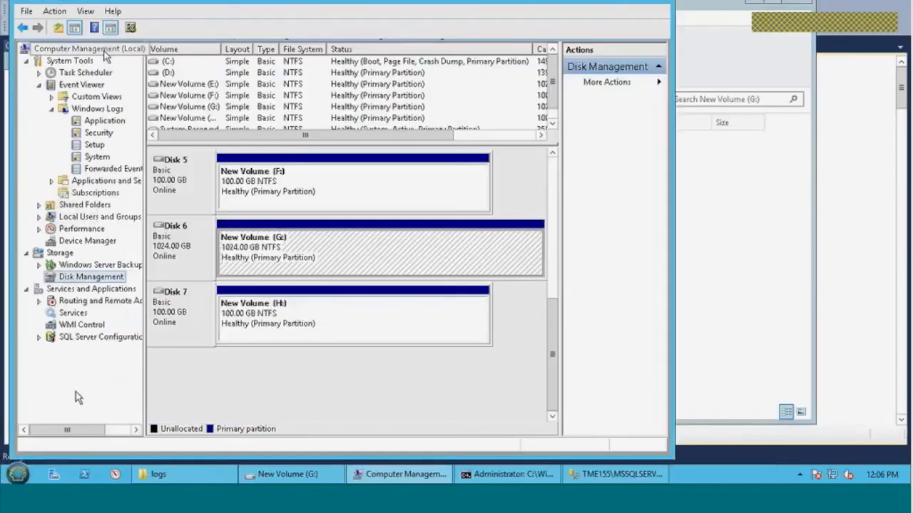
left_click(615, 474)
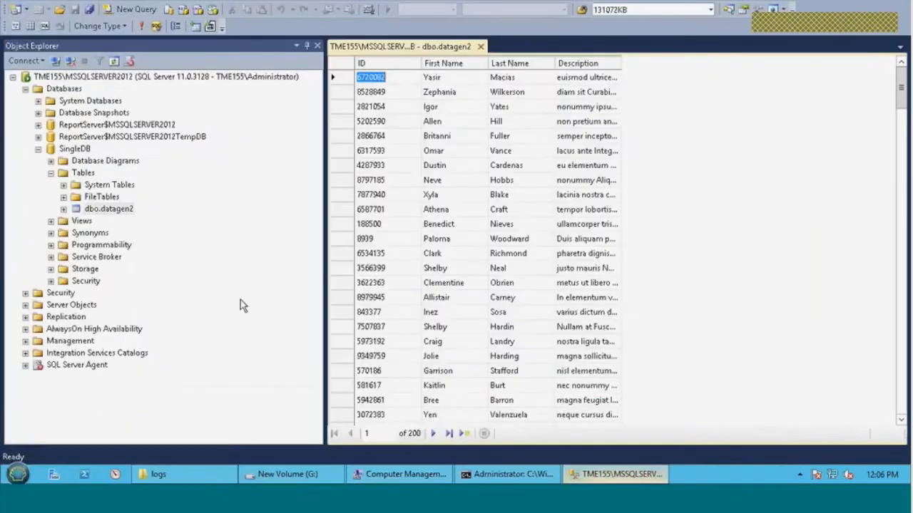
right_click(71, 88)
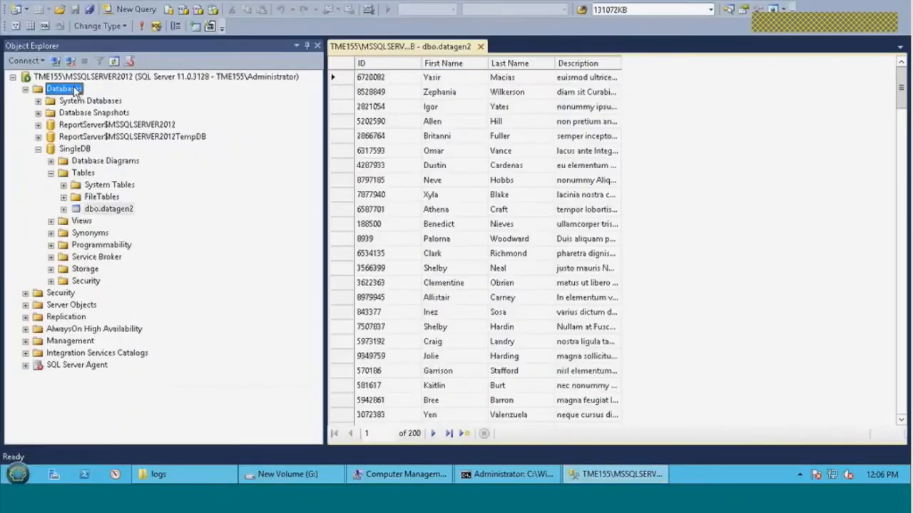
left_click(128, 100)
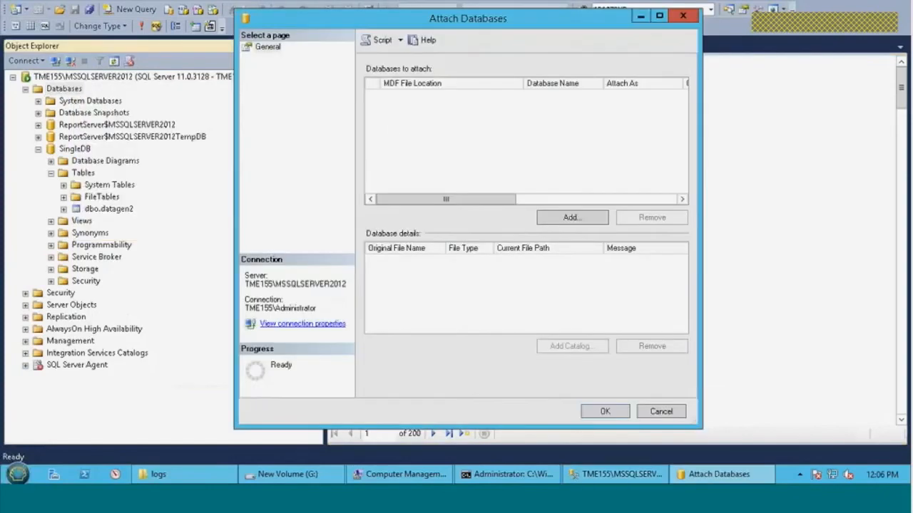
left_click(572, 218)
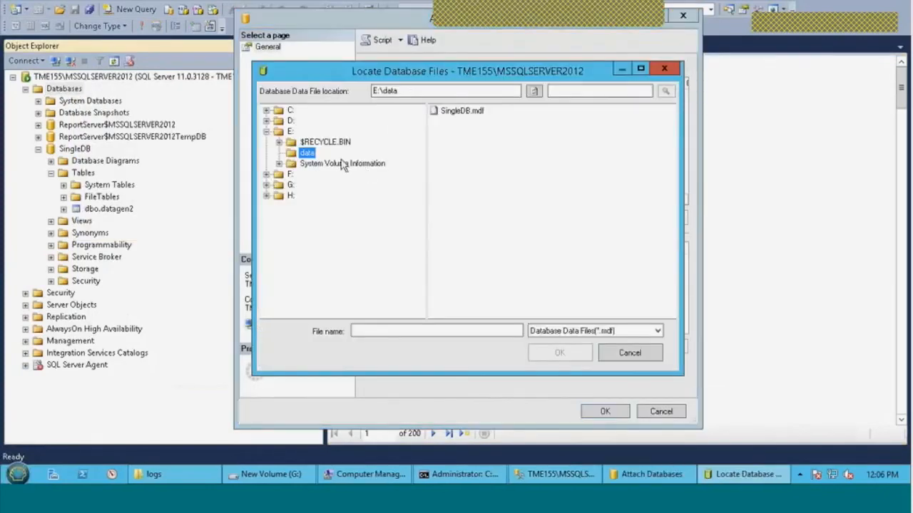
left_click(266, 185)
left_click(295, 207)
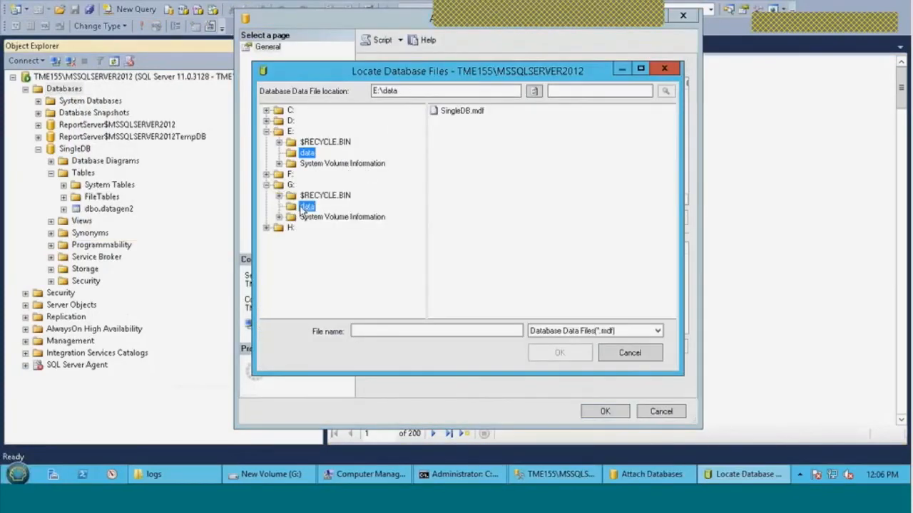
left_click(461, 111)
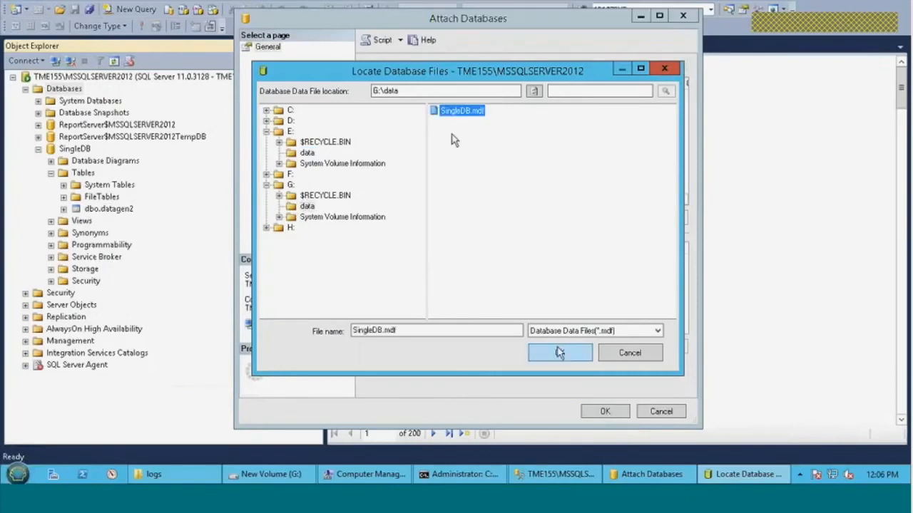
left_click(560, 353)
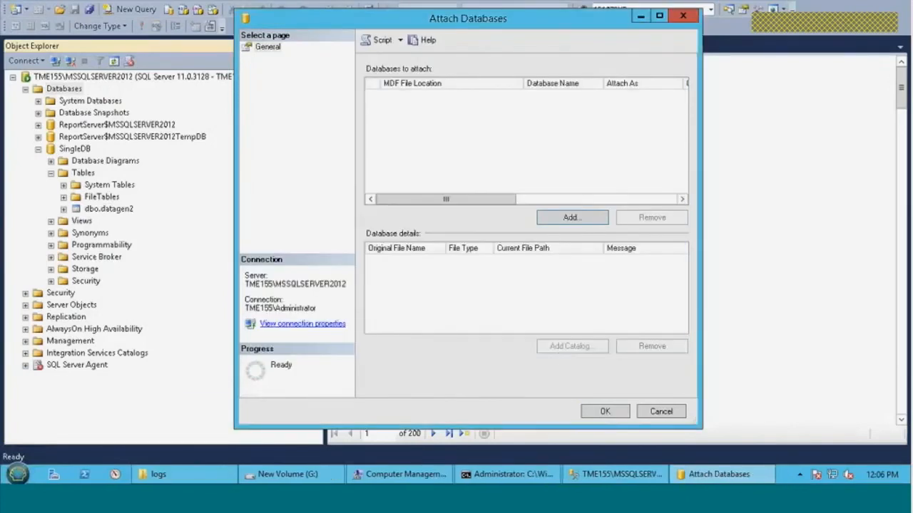
Attach the database as SingleDB2 using the log file SingleDB_log.ldf in H:\logs
left_click(645, 97)
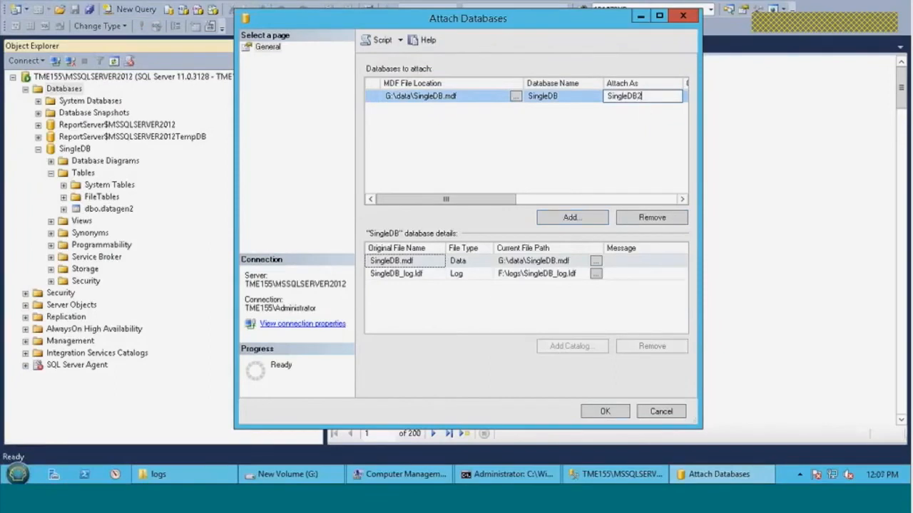
left_click(520, 261)
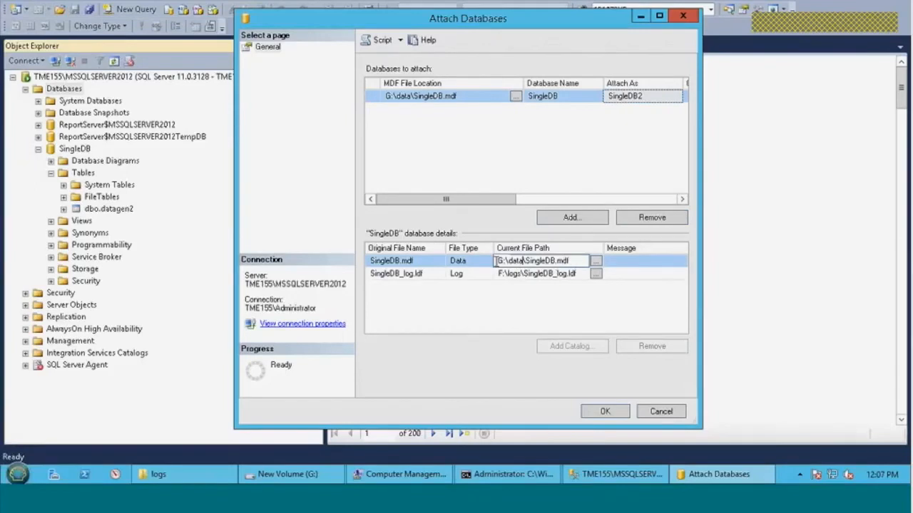
left_click(596, 274)
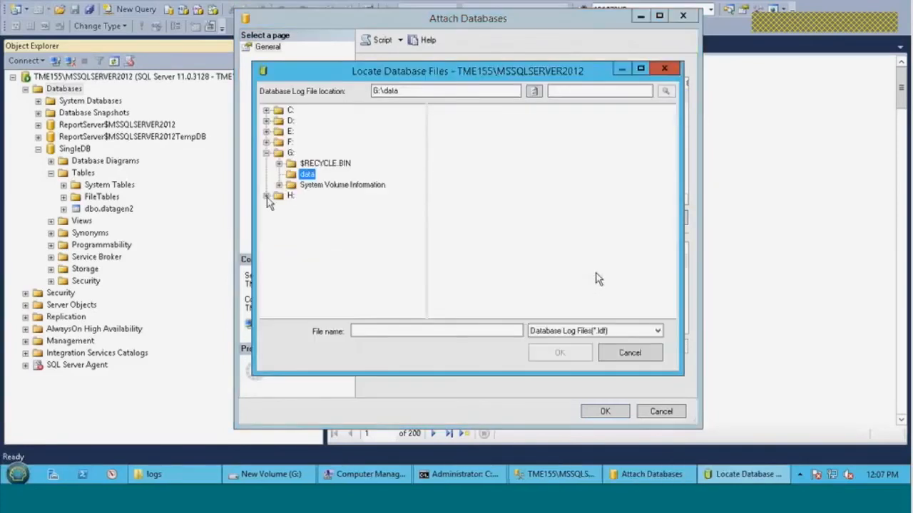
left_click(267, 196)
left_click(307, 217)
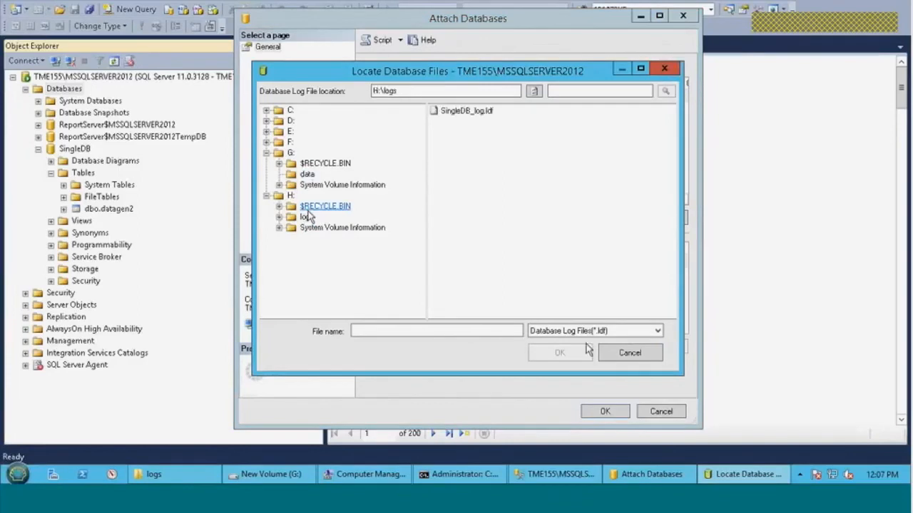
left_click(489, 112)
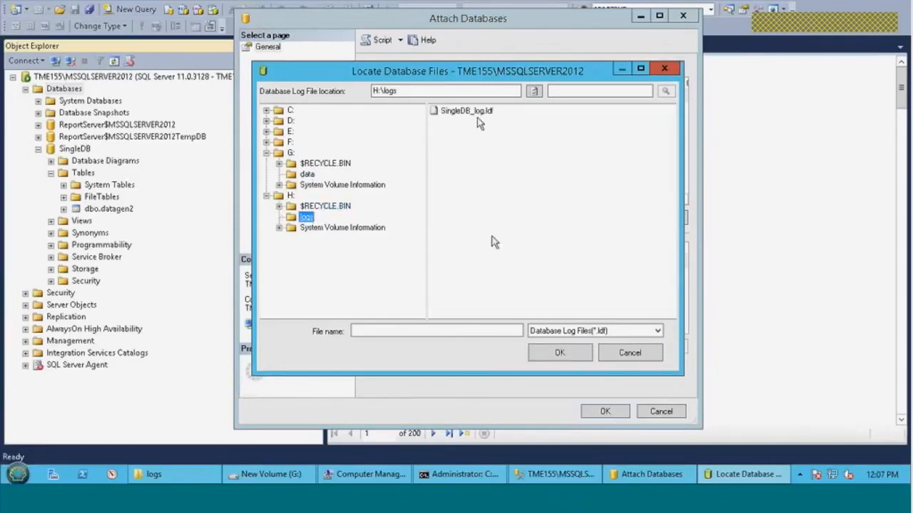
left_click(560, 353)
left_click(605, 411)
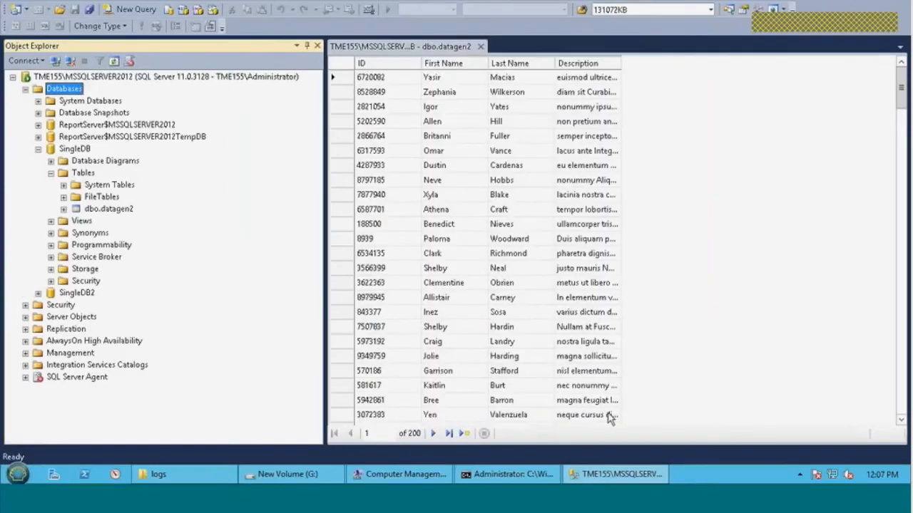
Expand SingleDB2 and its Tables folder to compare its contents with the original SingleDB
left_click(38, 293)
left_click(50, 317)
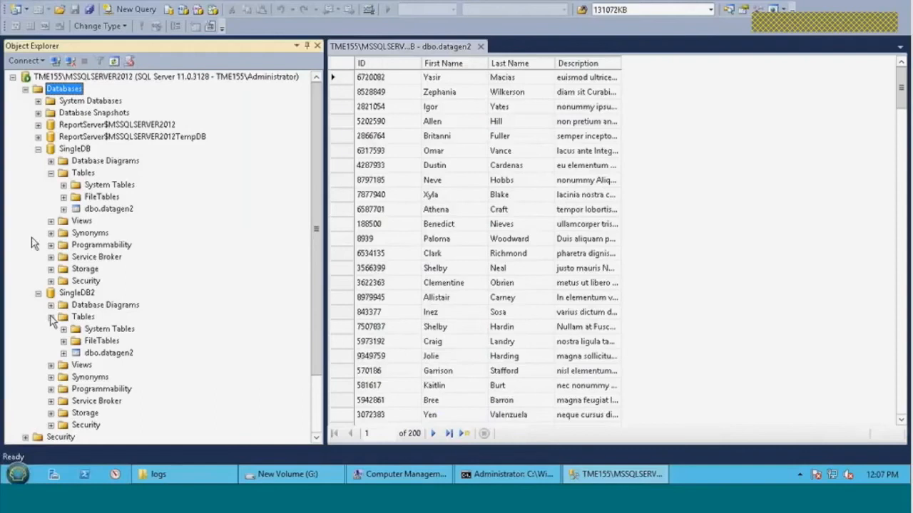
left_click(83, 152)
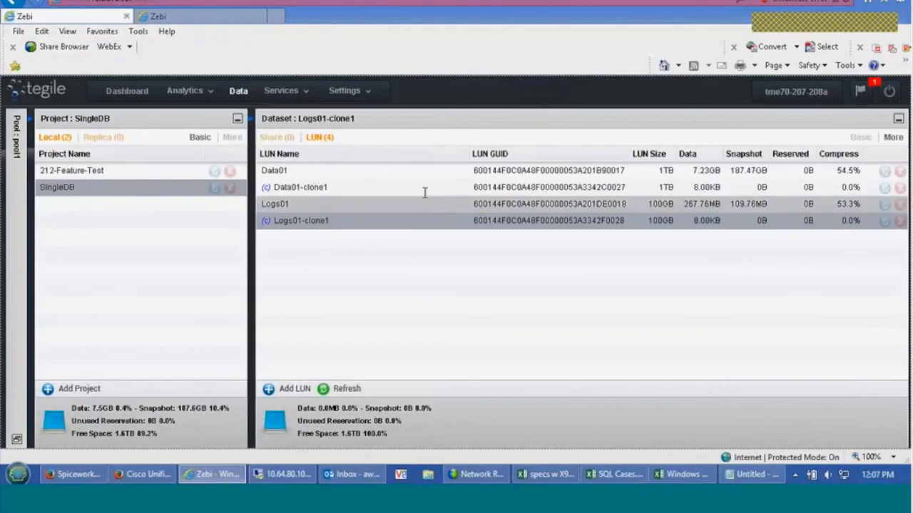
Review pool1's space usage on the Tegile dashboard, and open the snapshot listing of the SingleDB project
left_click(122, 94)
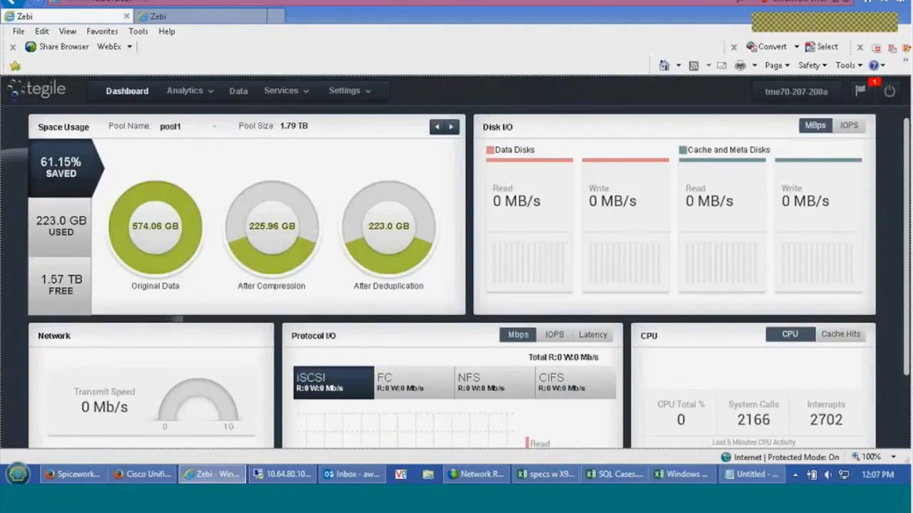
left_click(239, 97)
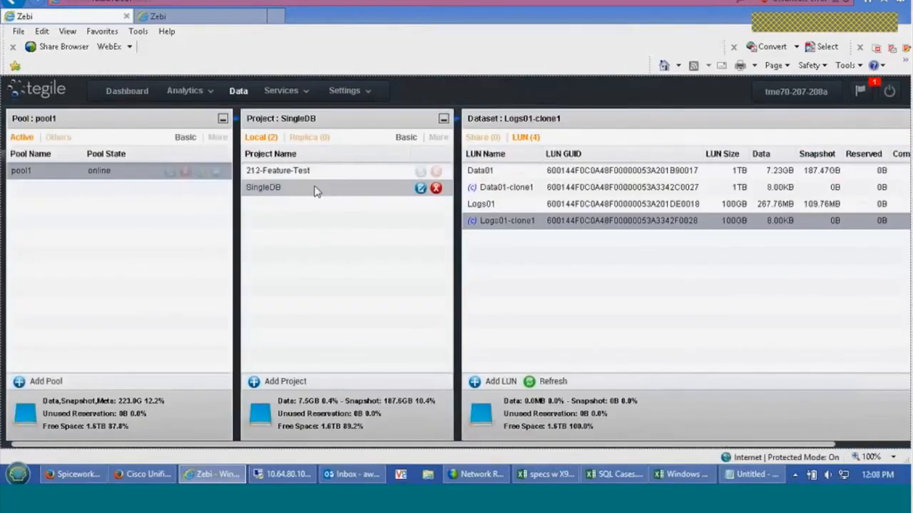
left_click(419, 191)
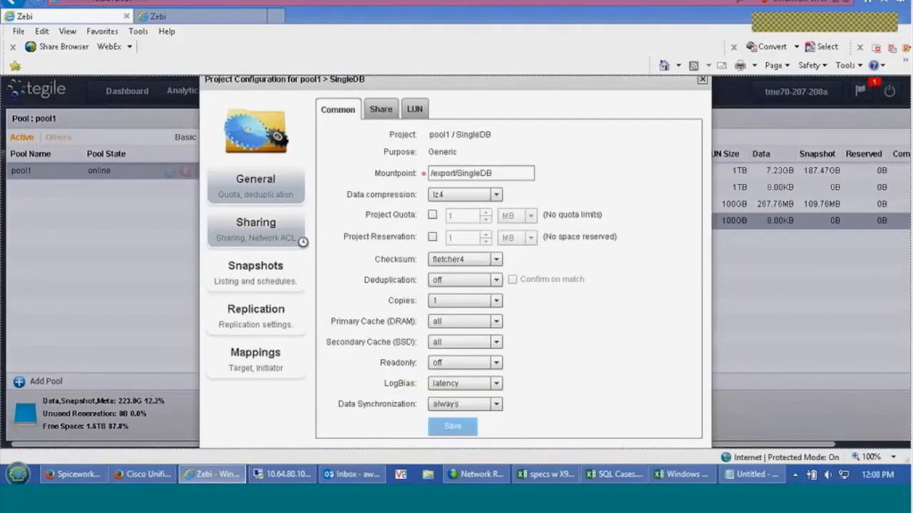
left_click(269, 268)
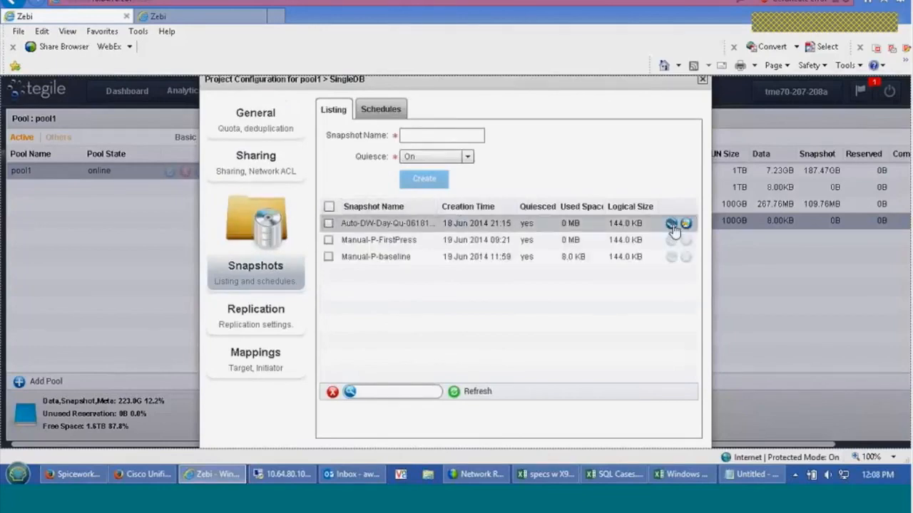
Clone the SingleDB project's Auto-DW-Day-Qu-061814-21:15 snapshot with the clone name c2
left_click(672, 224)
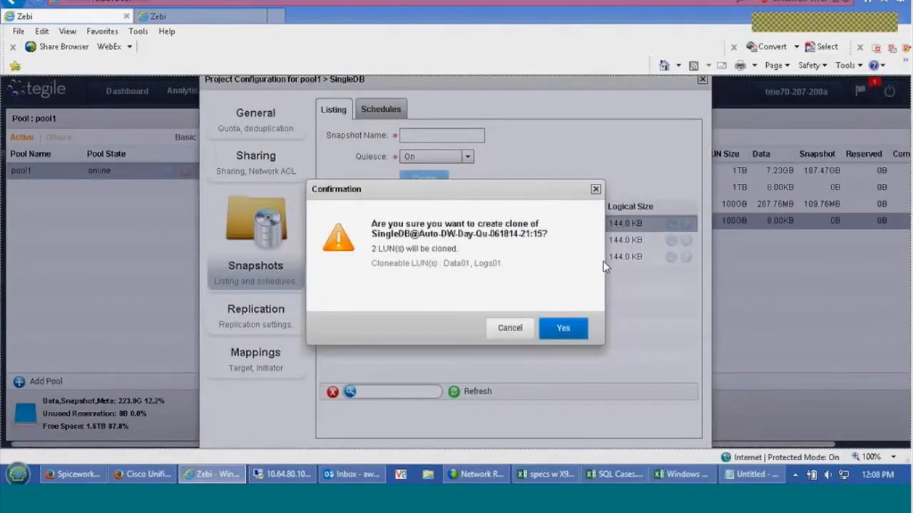
left_click(563, 329)
left_click(546, 253)
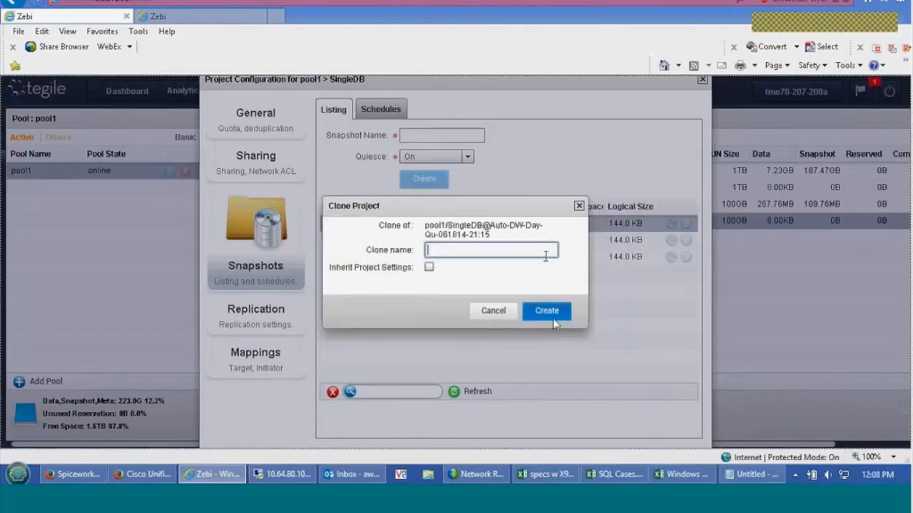
type("c2")
left_click(546, 310)
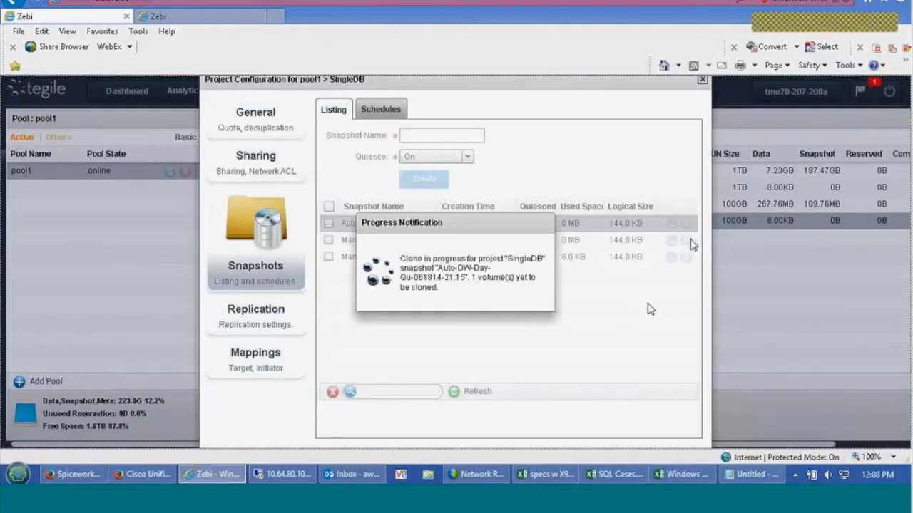
Roll back the SingleDB project to the Manual-P-FirstPress snapshot
left_click(685, 240)
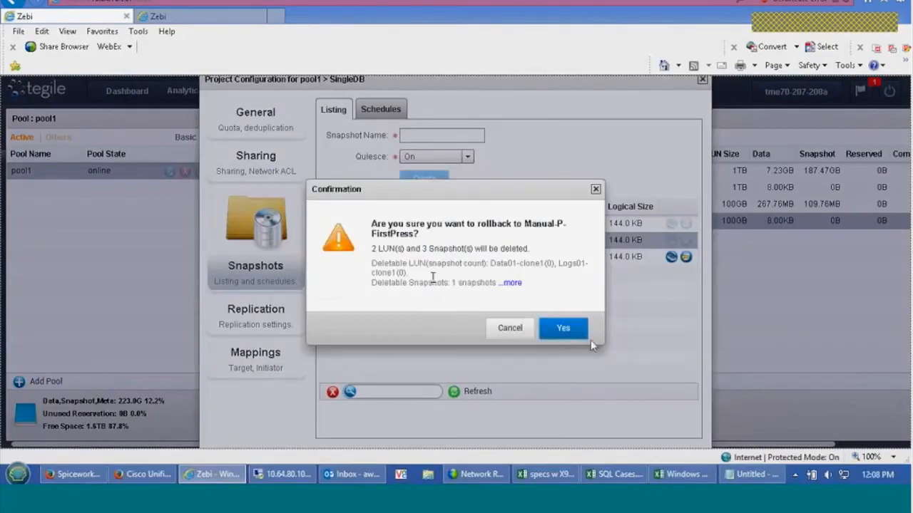
left_click(564, 328)
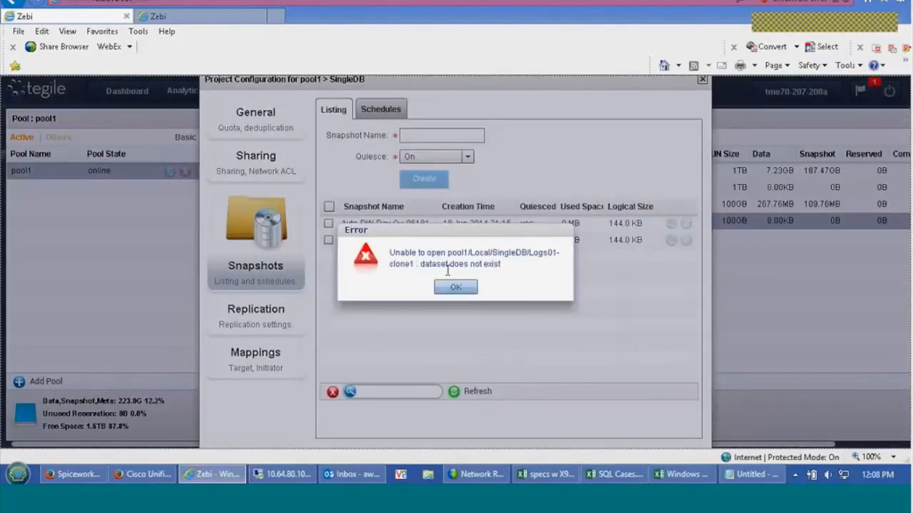
left_click(457, 287)
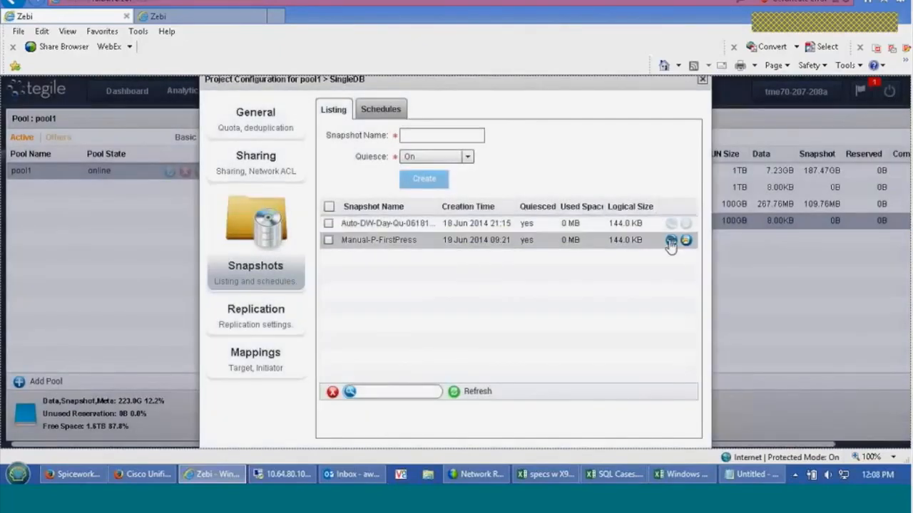
Clone the Manual-P-FirstPress snapshot of the SingleDB project with the clone name c3
left_click(670, 242)
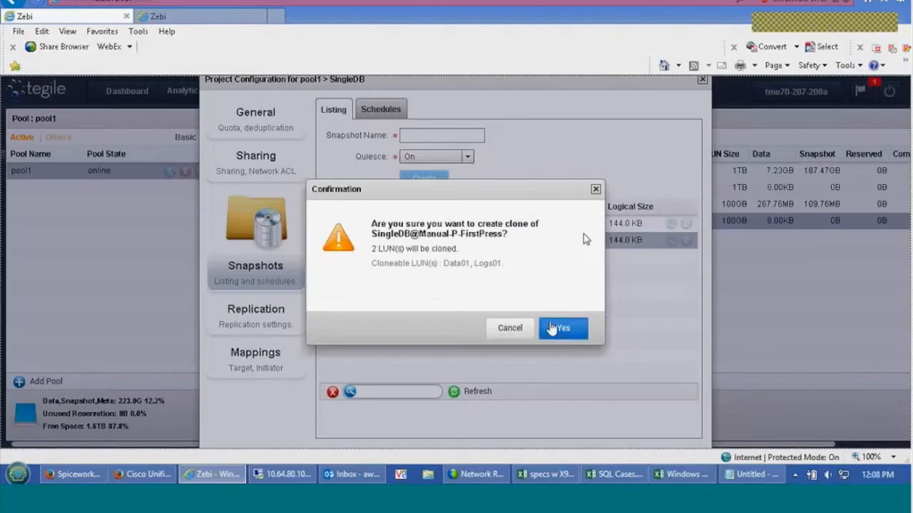
left_click(556, 329)
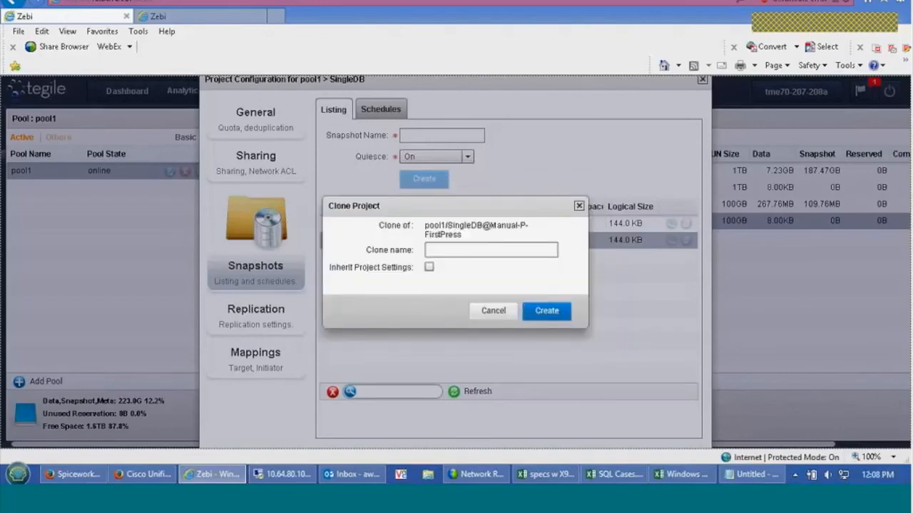
type("c2")
left_click(560, 313)
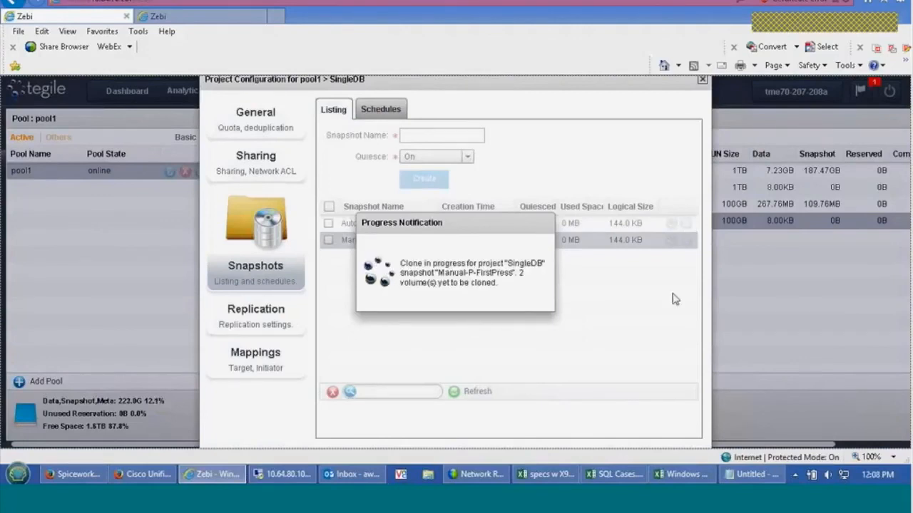
Create another clone of the Auto-DW-Day-Qu-061814-21:15 snapshot, naming it c4
left_click(671, 225)
left_click(563, 329)
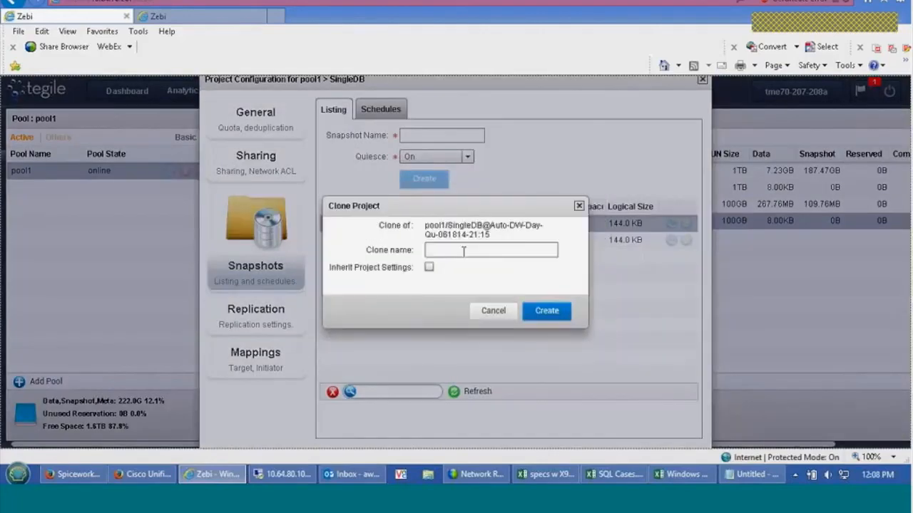
left_click(464, 251)
type("c")
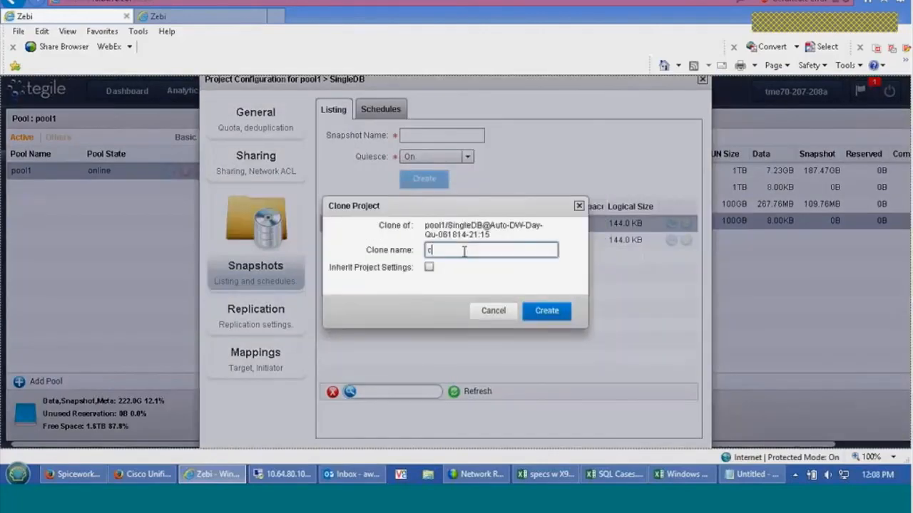
left_click(536, 313)
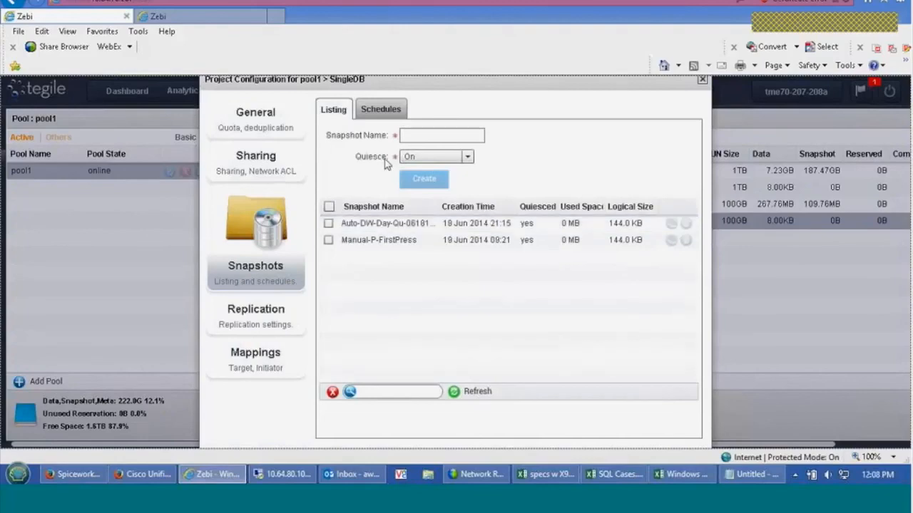
Close the SingleDB project configuration and check pool1's space usage on the dashboard
left_click(702, 80)
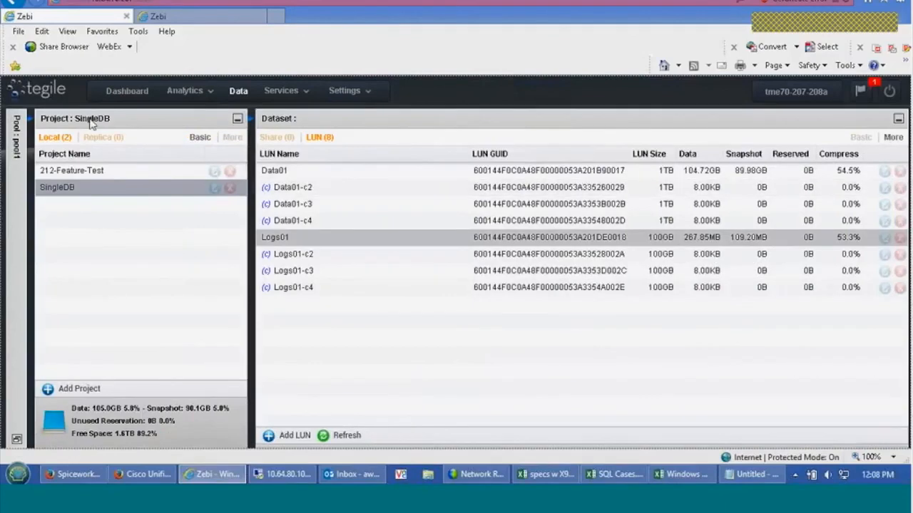
left_click(120, 96)
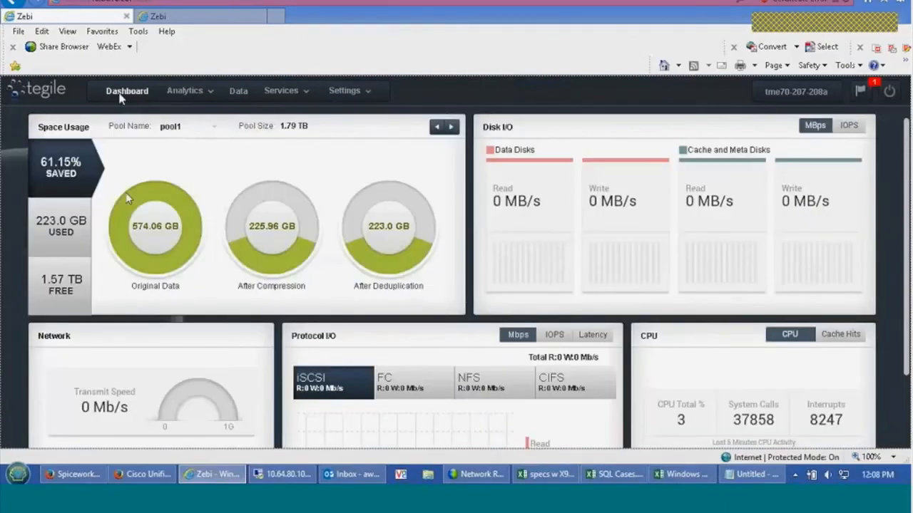